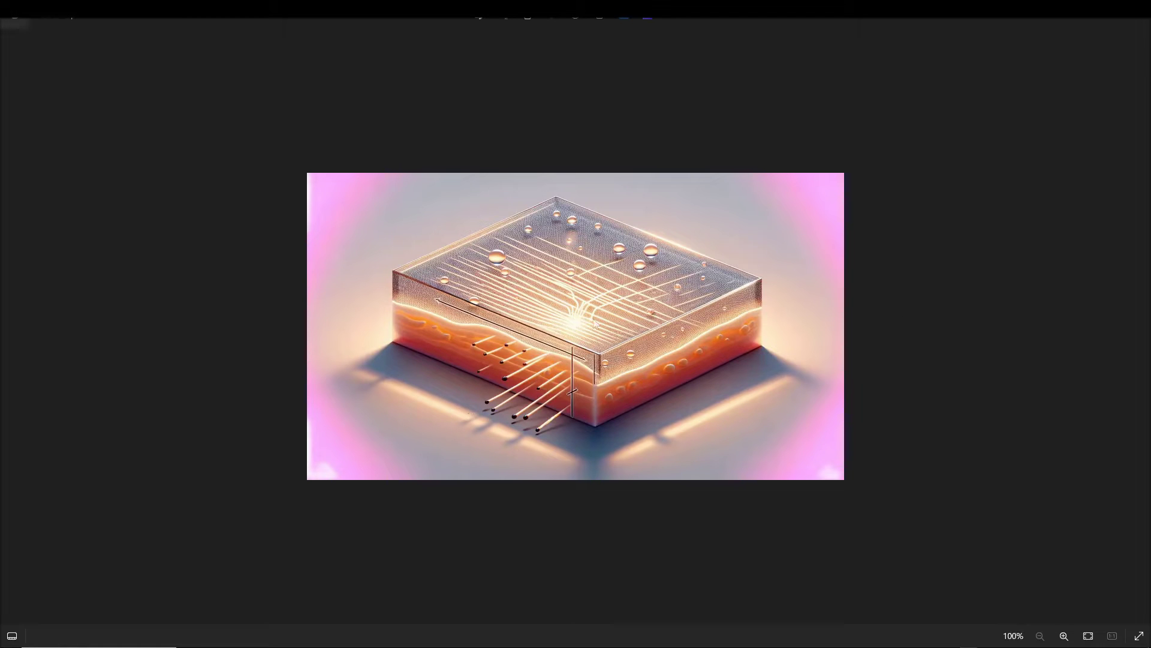
# Step: Advance to the next reference image and zoom the laser-lit block to 133%
pyautogui.press('Right')
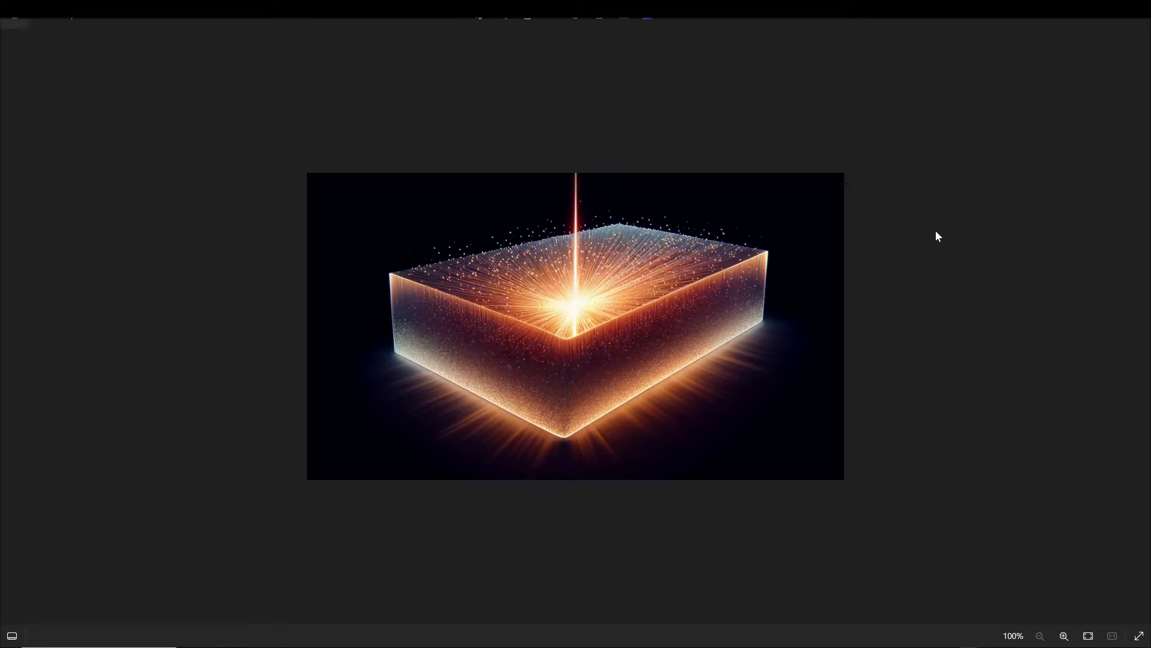
pyautogui.scroll(2, 663, 300)
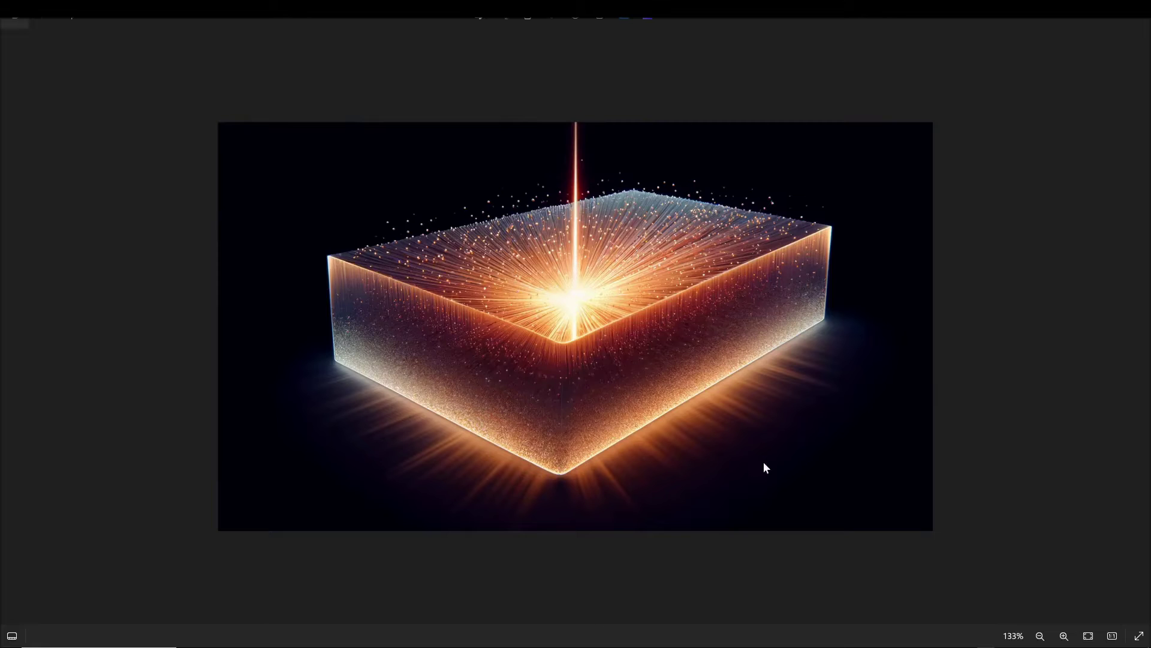
# Step: Page forward two more reference photos past the blue laser slab
pyautogui.click(1141, 328)
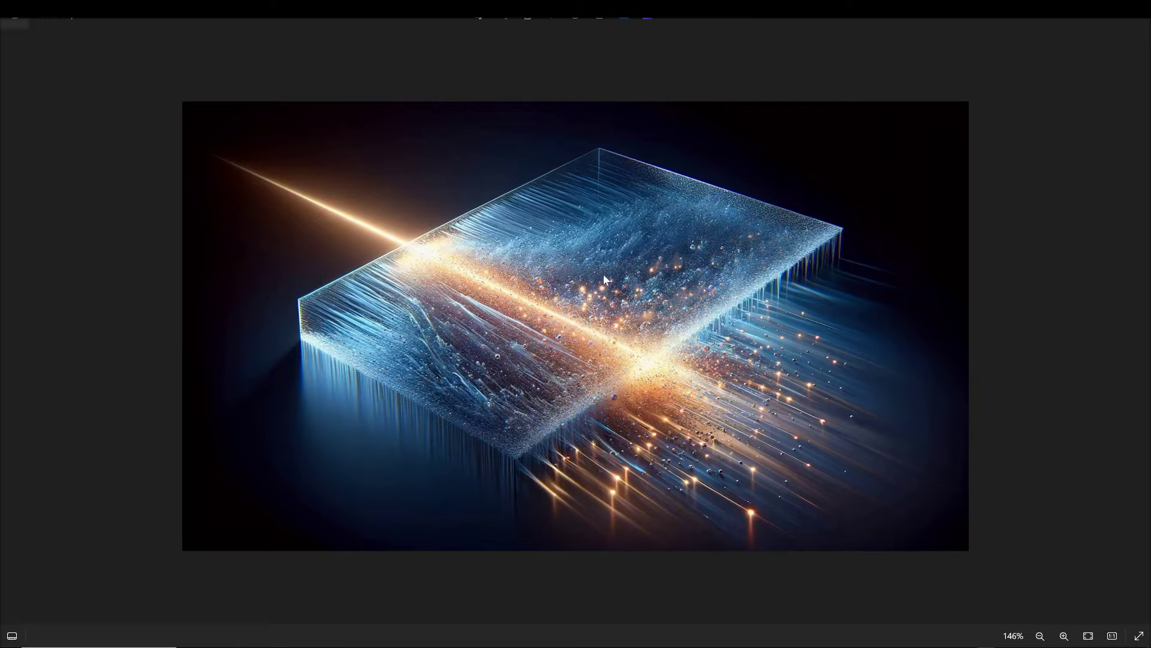
pyautogui.press('Right')
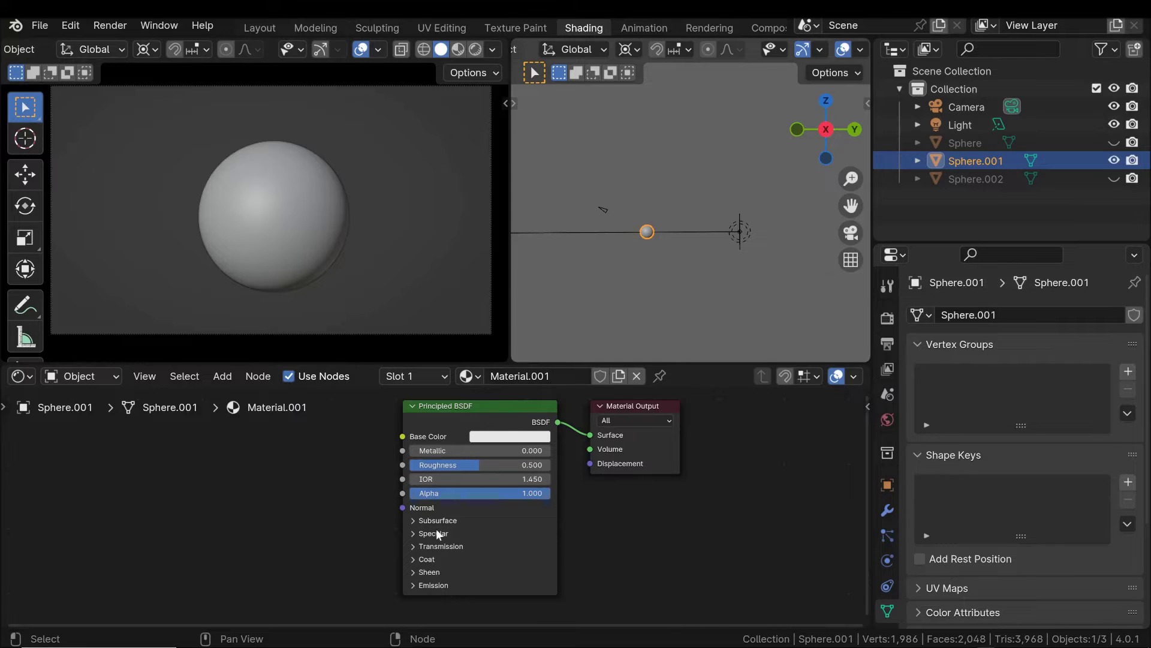
# Step: Zoom the node editor and briefly expand the Principled BSDF's Subsurface panel
pyautogui.scroll(2, 438, 546)
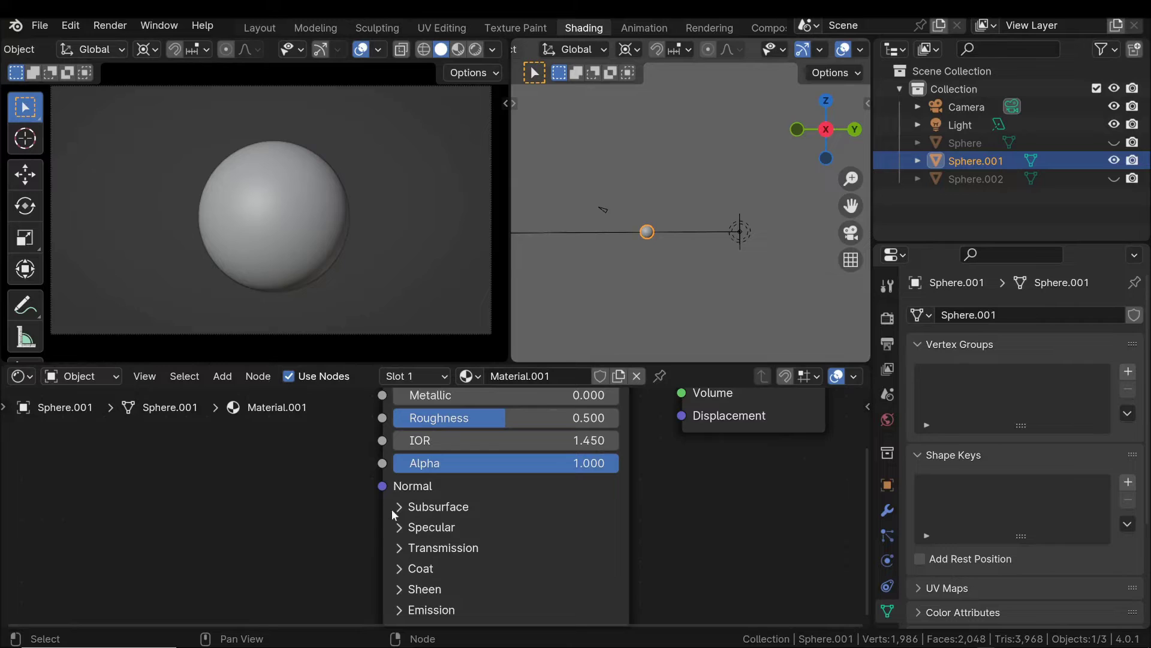
pyautogui.click(398, 507)
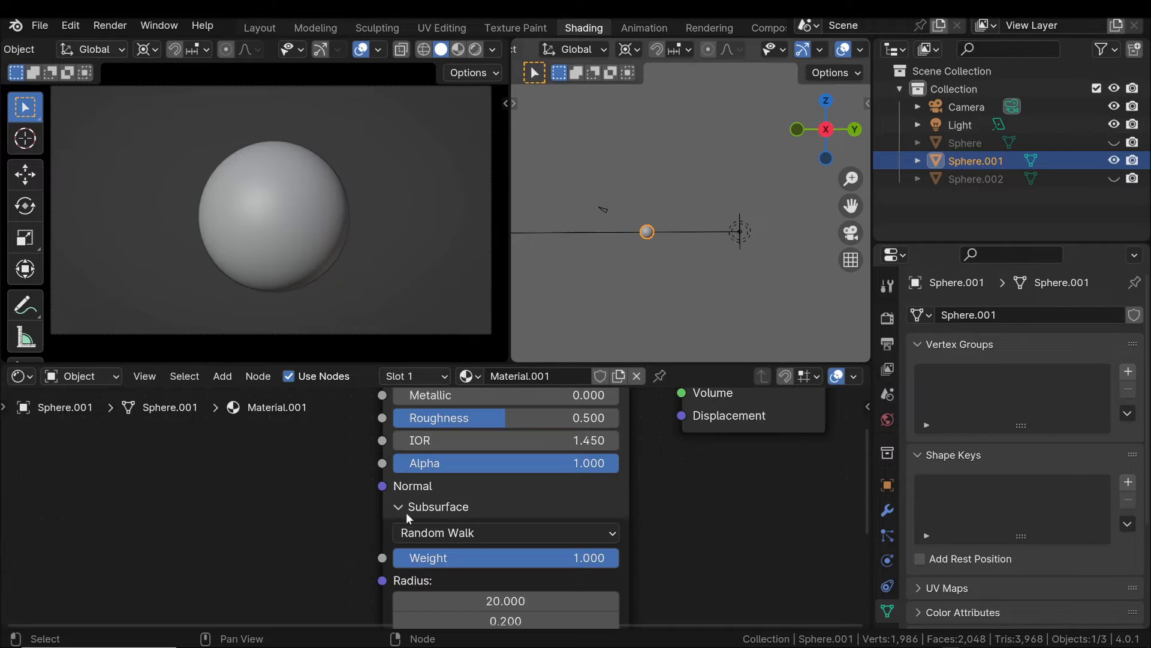
pyautogui.click(399, 507)
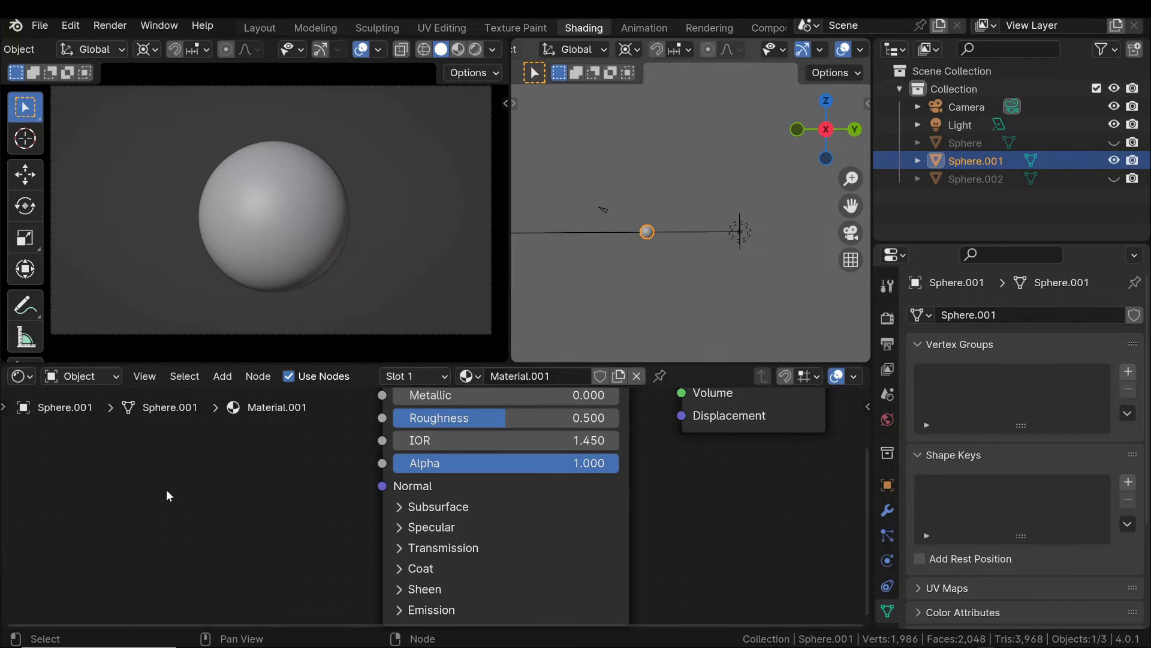
# Step: Bring up the Add menu's Shader category of nodes
pyautogui.press('shift')
pyautogui.hotkey('shift', 'a')
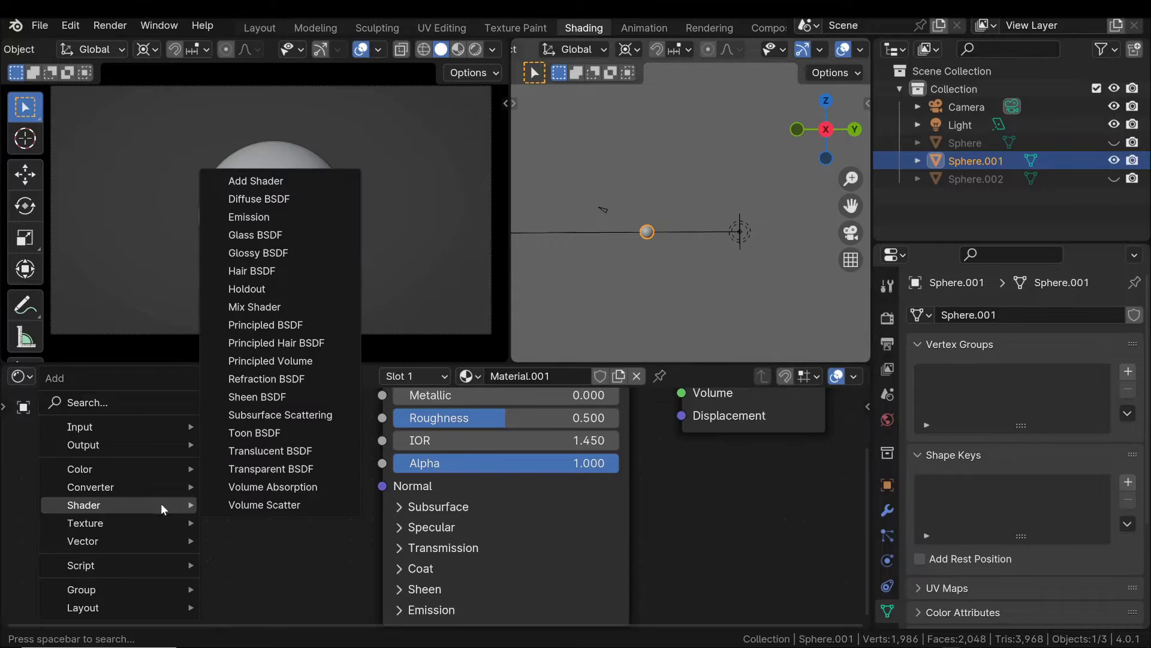
pyautogui.moveTo(84, 509)
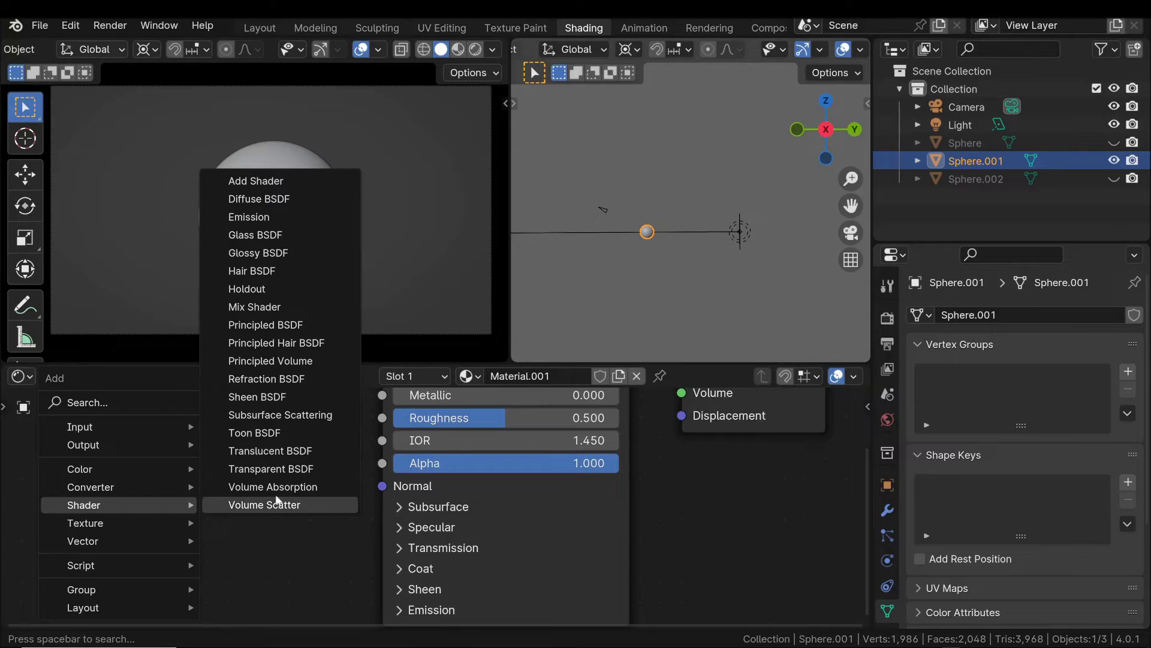
# Step: Add a Subsurface Scattering node, place it, then delete it
pyautogui.click(279, 412)
pyautogui.click(154, 428)
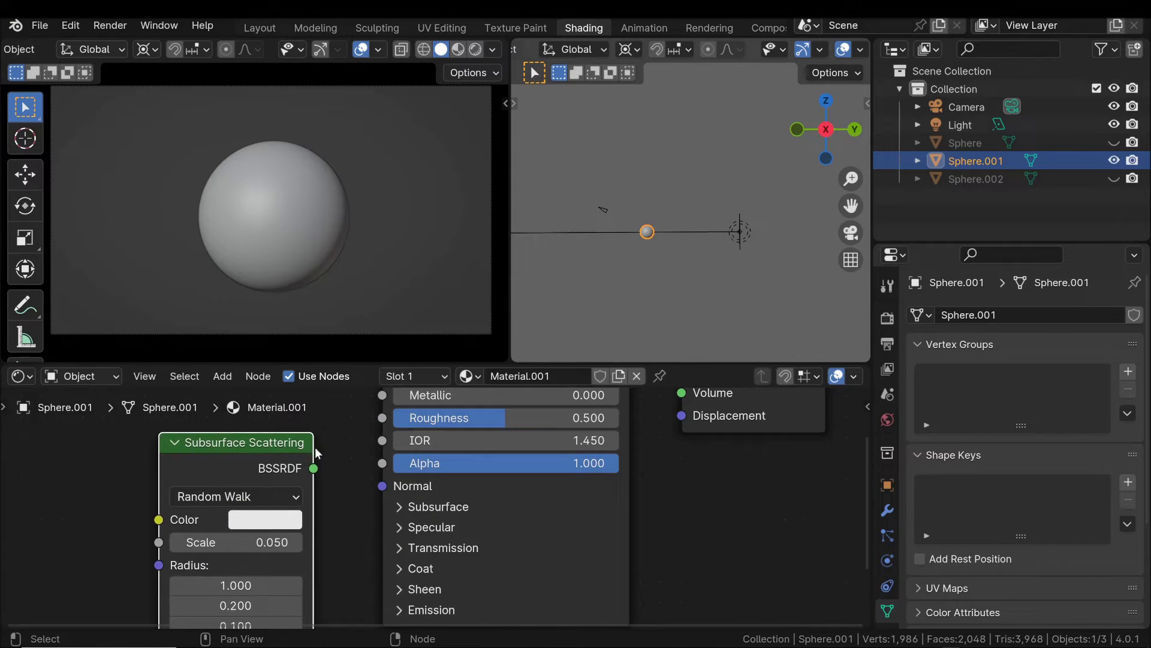
pyautogui.press('Delete')
# Step: Expand the Principled BSDF's Subsurface settings and check the Random Walk method list
pyautogui.scroll(-2, 623, 499)
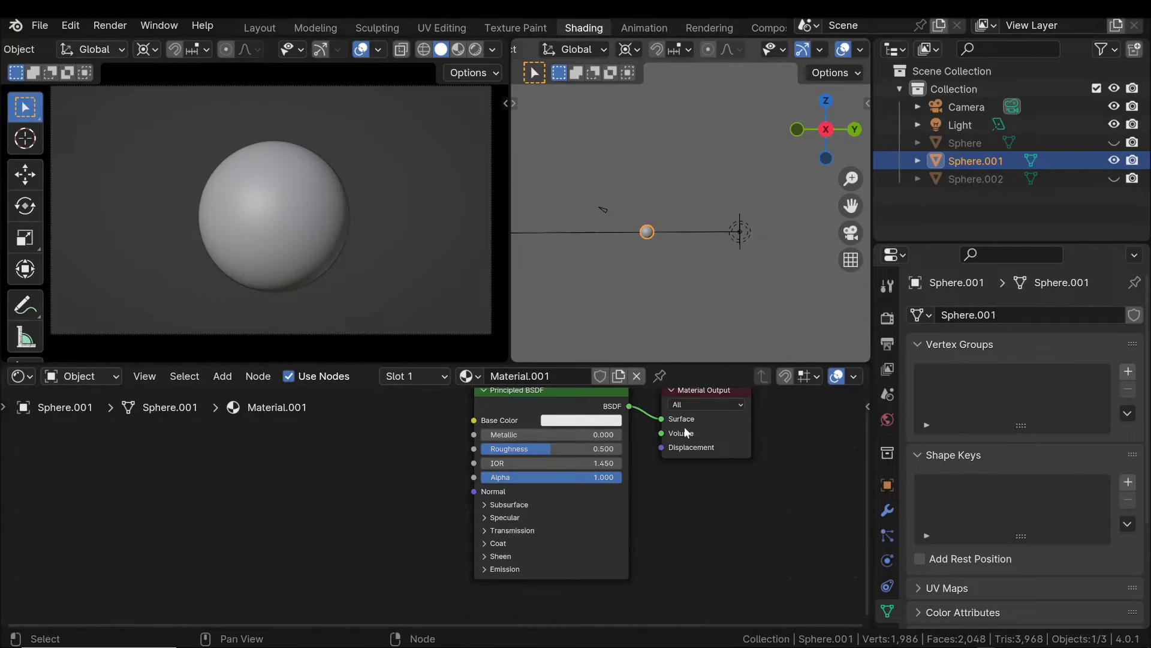
pyautogui.scroll(1, 514, 520)
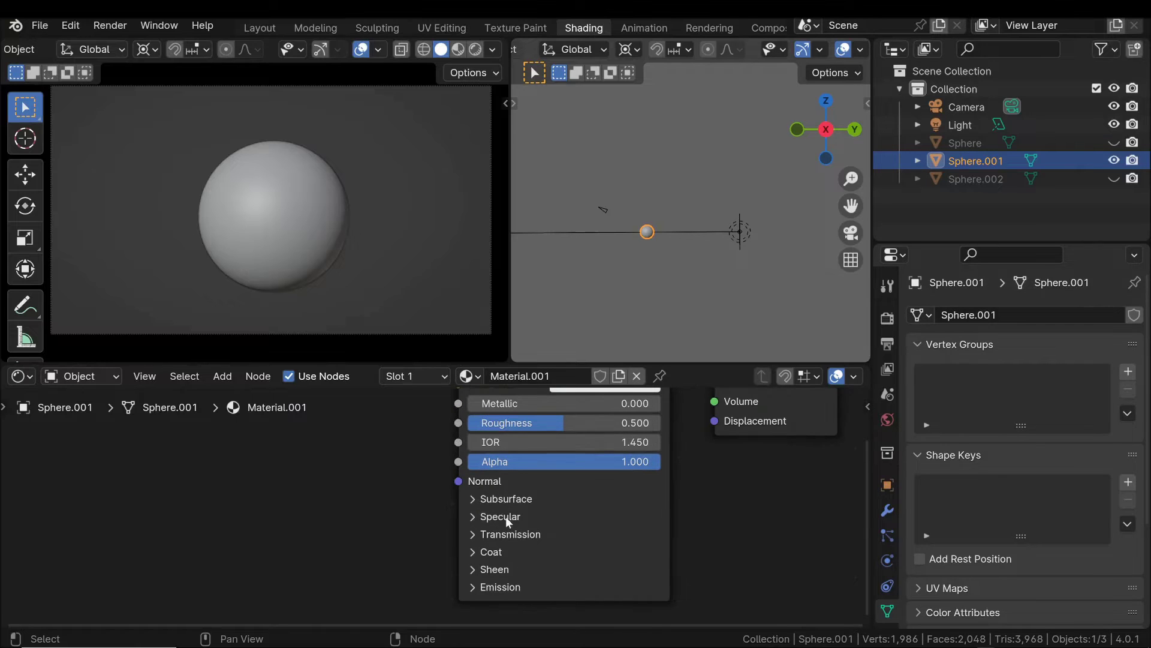
pyautogui.click(473, 500)
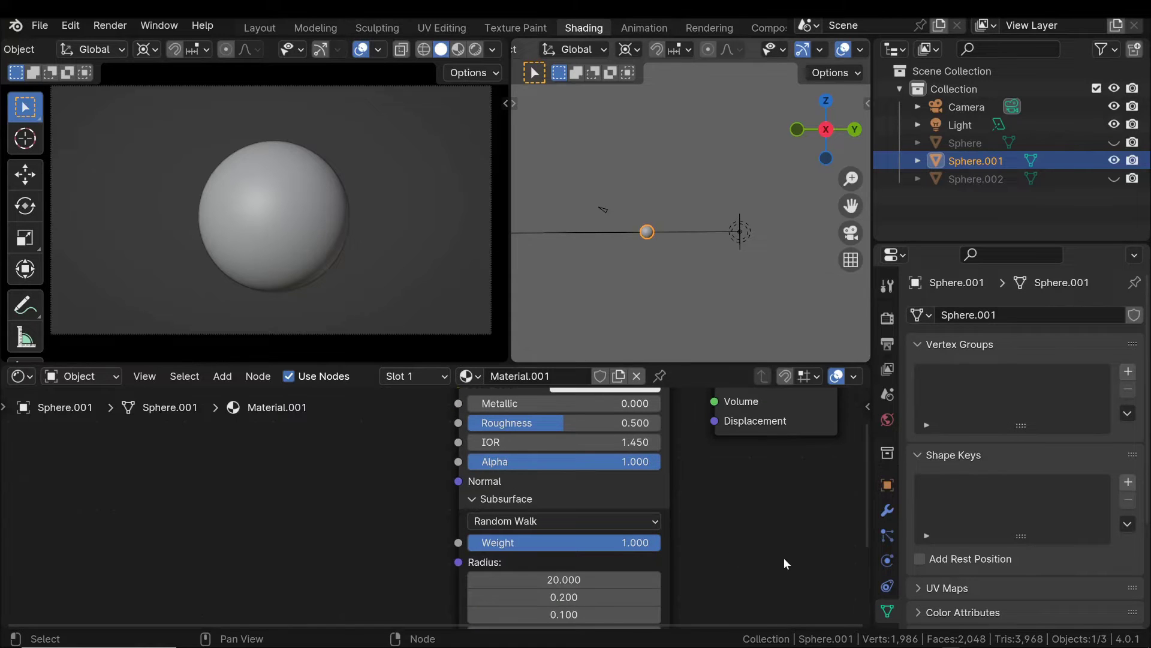
pyautogui.scroll(-2, 707, 488)
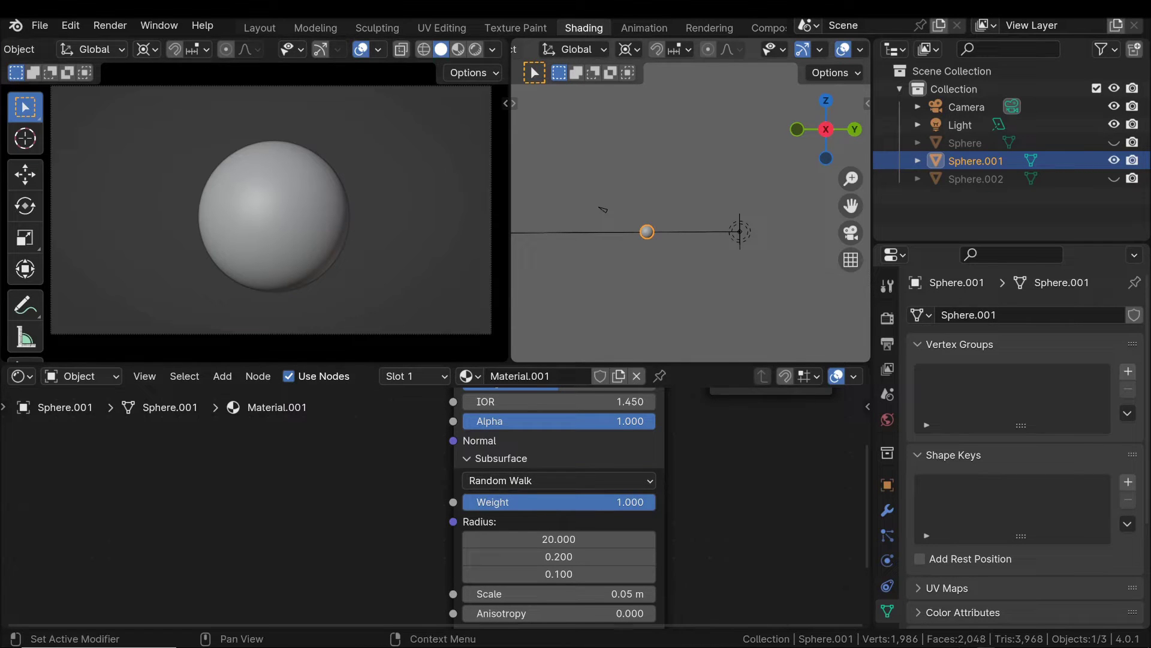
pyautogui.click(530, 479)
# Step: Set subsurface Weight to 0 and all three Radius values to 0
pyautogui.moveTo(615, 504); pyautogui.dragTo(420, 505)
pyautogui.moveTo(600, 574); pyautogui.dragTo(600, 539)
pyautogui.write('0')
pyautogui.press('Return')
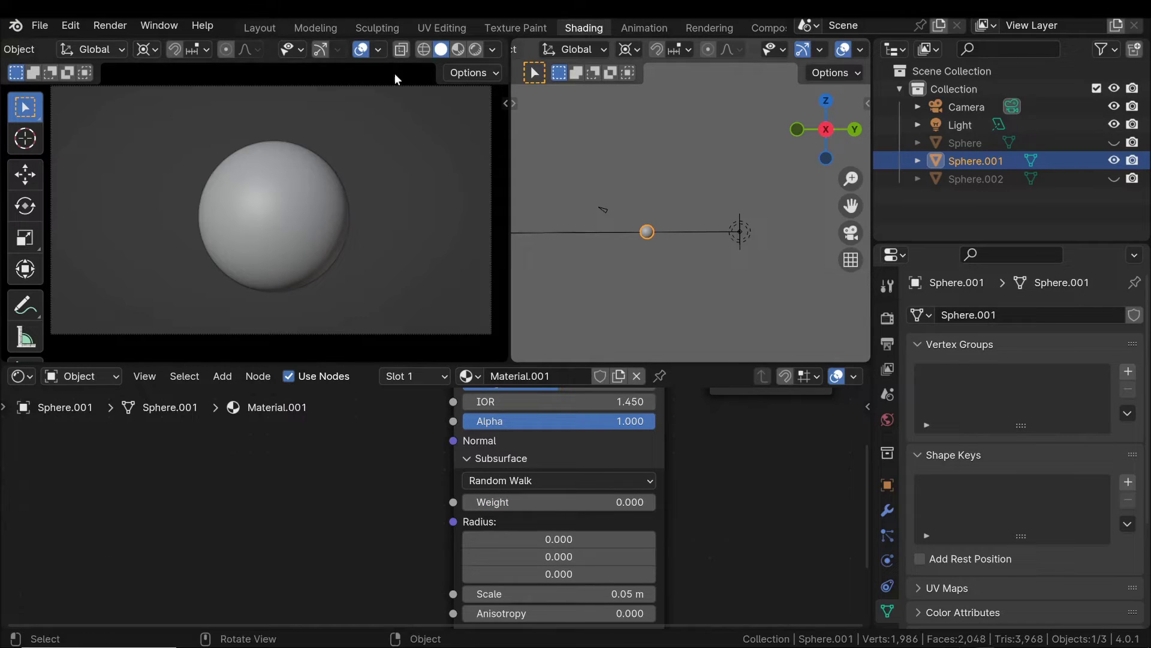
# Step: Switch the viewport to Rendered shading to preview the thin backlit rim
pyautogui.click(474, 49)
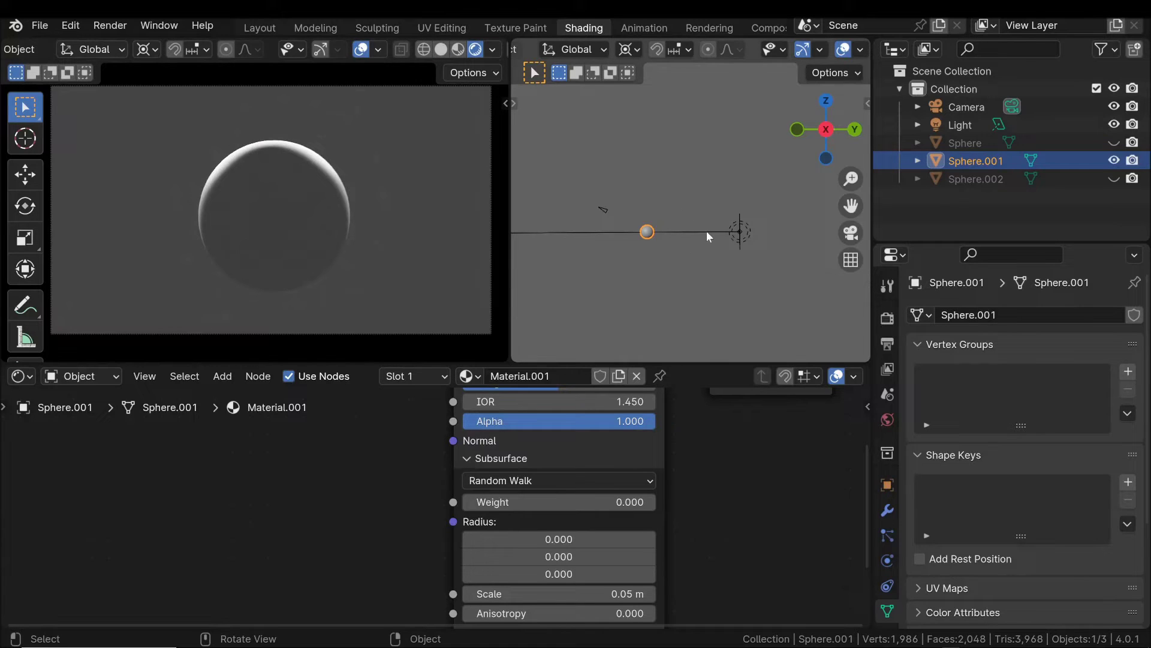
pyautogui.scroll(3, 708, 233)
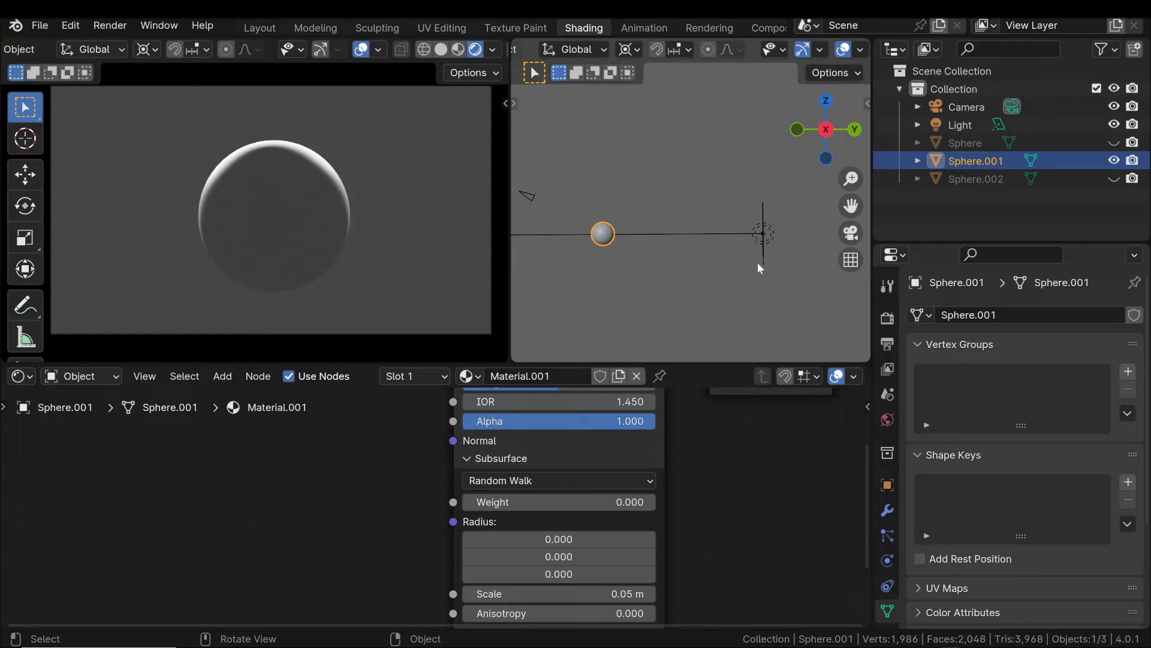
pyautogui.scroll(-2, 443, 504)
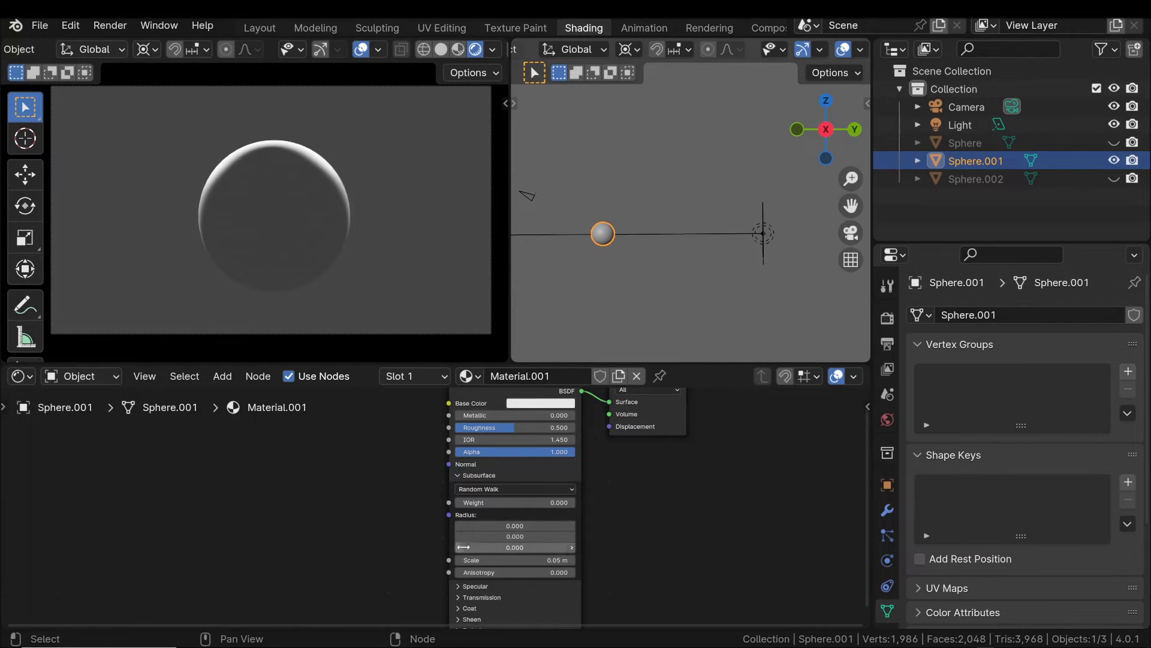
# Step: Sketch light-path arrows over the sphere preview, clear them, and raise subsurface Weight to 1.000
pyautogui.click(21, 307)
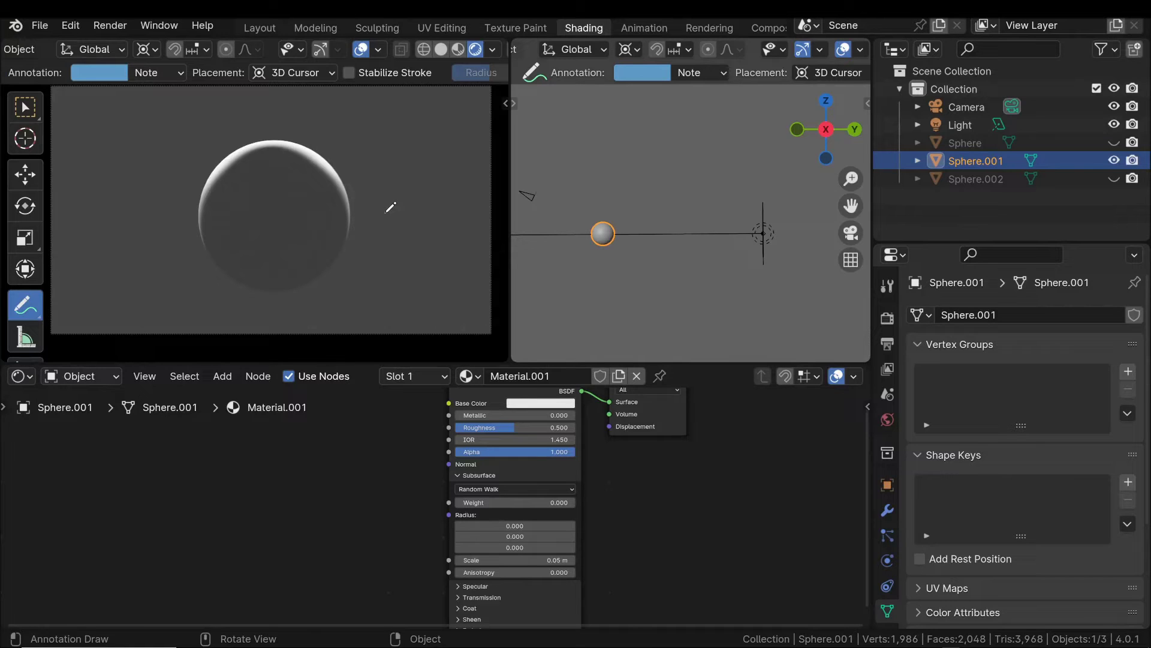
pyautogui.moveTo(385, 212)
pyautogui.mouseDown()
pyautogui.moveTo(282, 227)
pyautogui.moveTo(307, 232)
pyautogui.mouseUp()
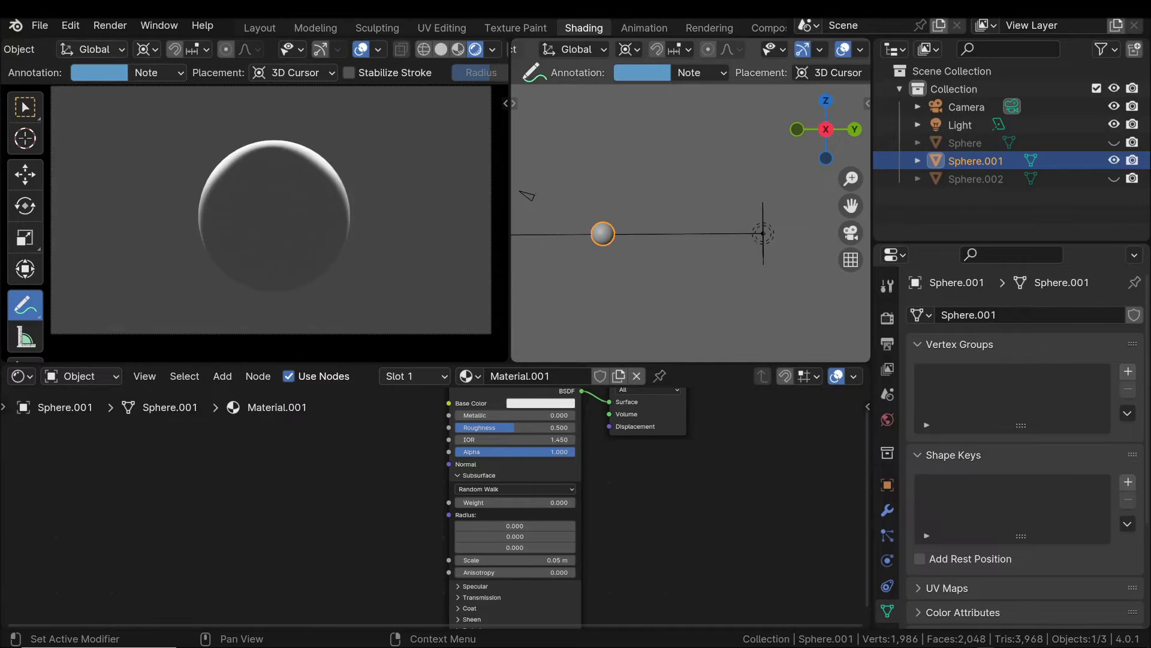
pyautogui.scroll(3, 527, 533)
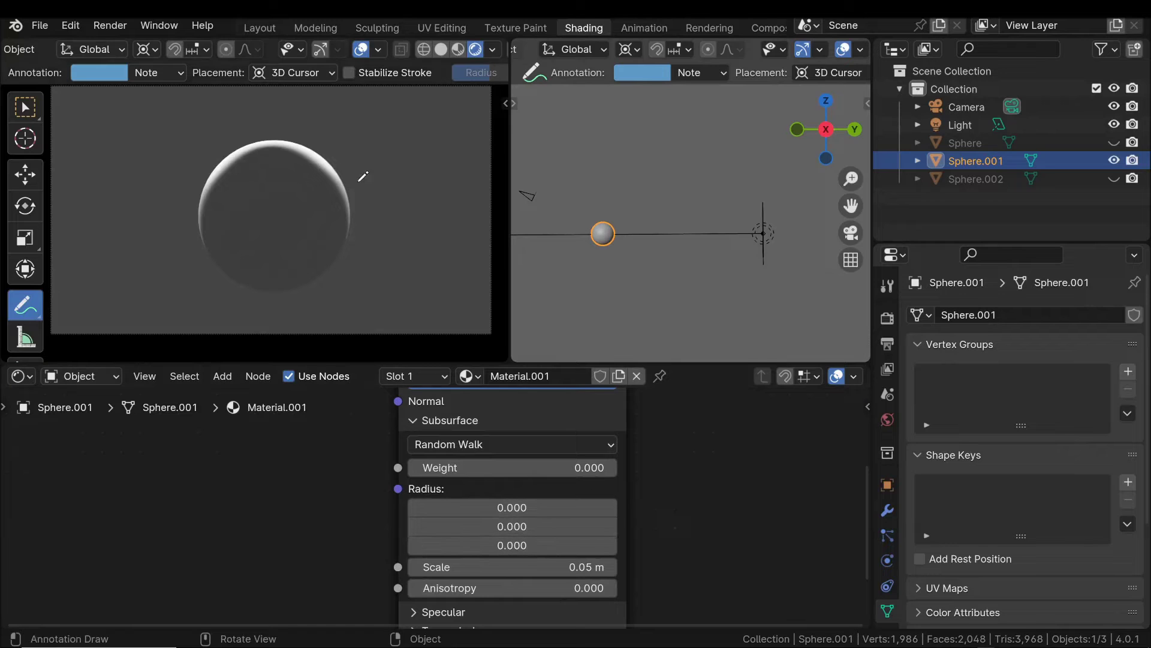
pyautogui.moveTo(368, 170); pyautogui.dragTo(280, 191)
pyautogui.moveTo(370, 200)
pyautogui.mouseDown()
pyautogui.moveTo(328, 209)
pyautogui.moveTo(336, 218)
pyautogui.moveTo(274, 257)
pyautogui.moveTo(312, 263)
pyautogui.mouseUp()
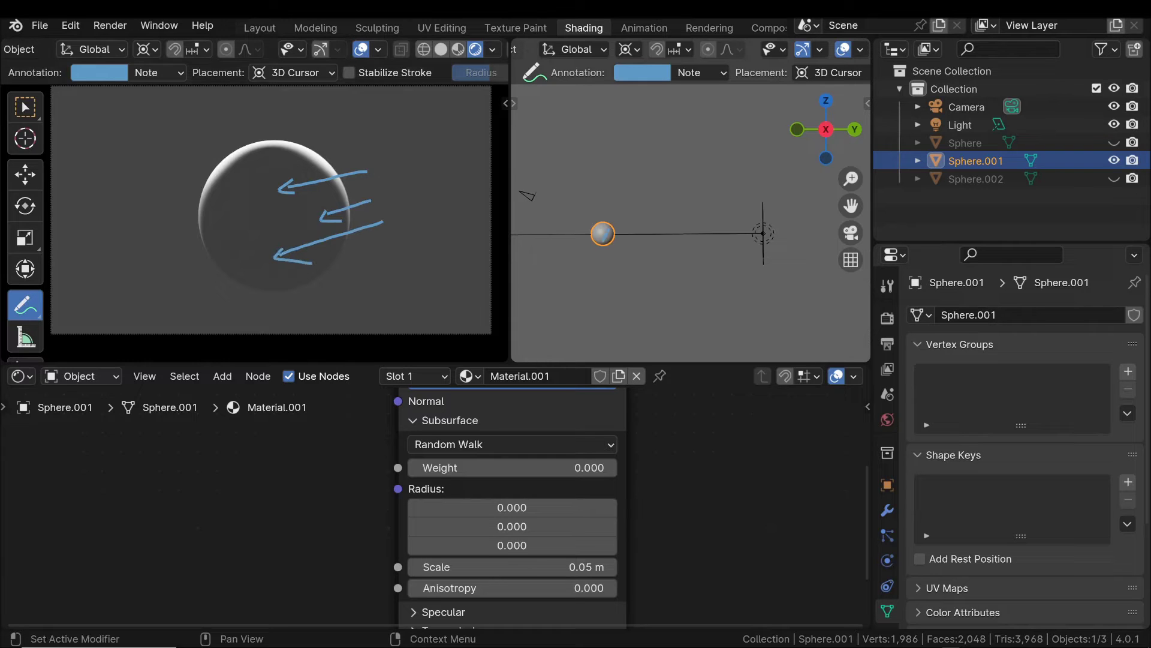
pyautogui.hotkey('ctrl', 'z')
pyautogui.hotkey('ctrl', 'z')
pyautogui.hotkey('ctrl', 'z')
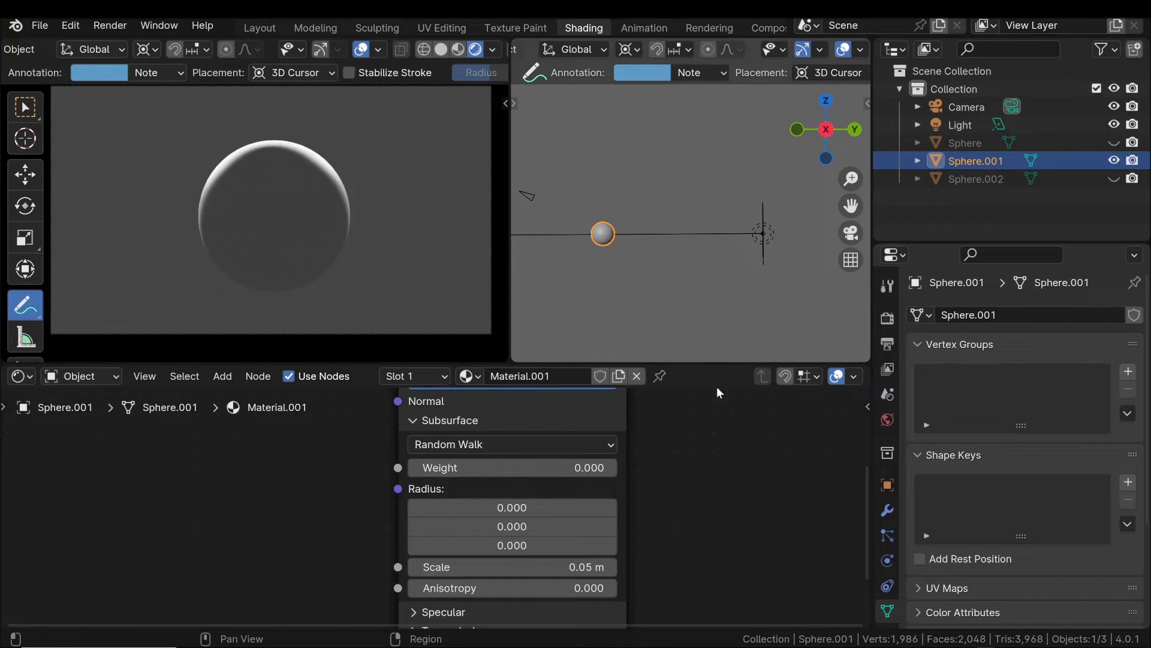
pyautogui.moveTo(424, 469); pyautogui.dragTo(606, 471)
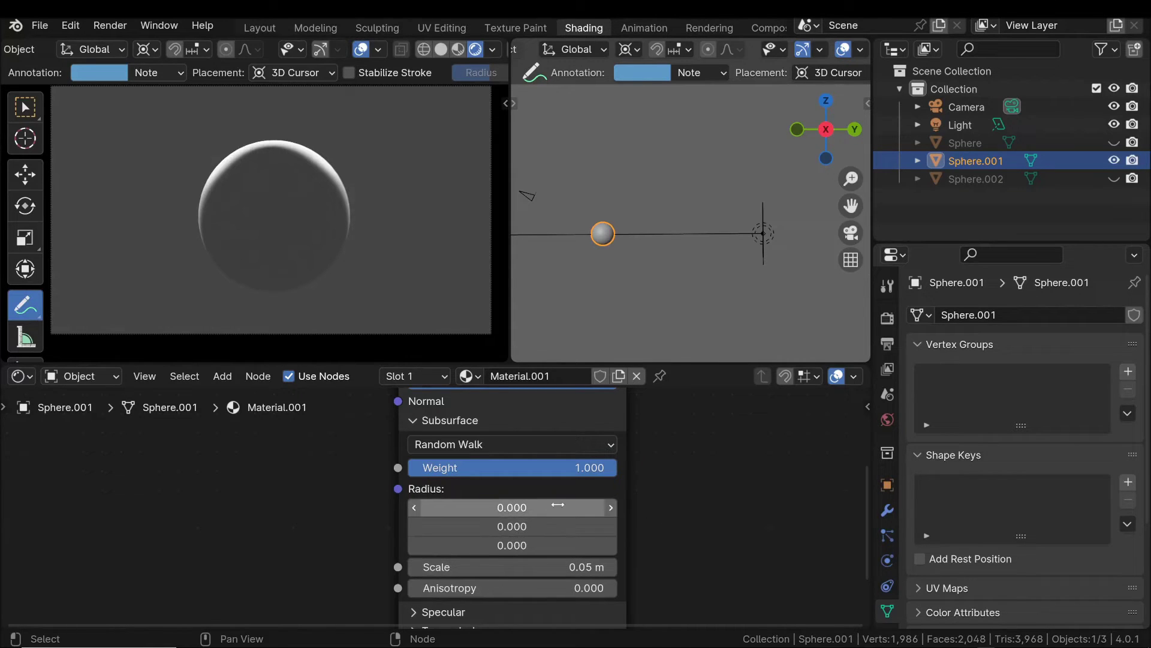
# Step: Set all three subsurface Radius values to 30 and annotate two light-path arrows through the sphere
pyautogui.moveTo(552, 508); pyautogui.dragTo(531, 545)
pyautogui.write('30')
pyautogui.press('Return')
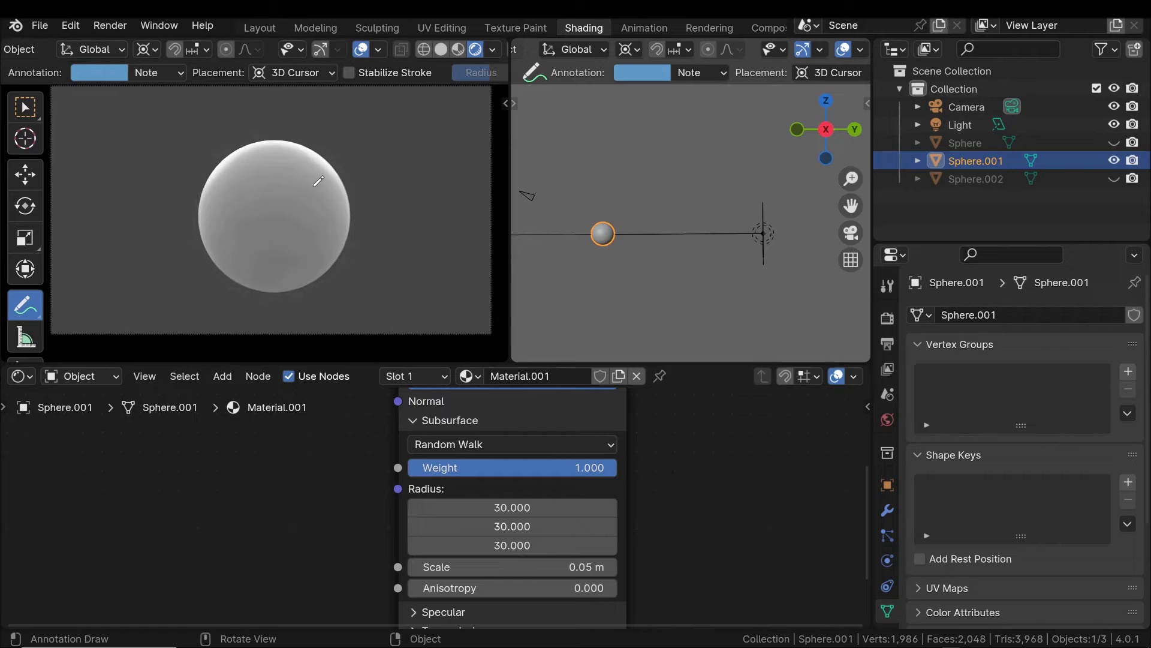
pyautogui.moveTo(390, 133)
pyautogui.mouseDown()
pyautogui.moveTo(271, 186)
pyautogui.moveTo(294, 188)
pyautogui.mouseUp()
pyautogui.moveTo(401, 175)
pyautogui.mouseDown()
pyautogui.moveTo(291, 207)
pyautogui.moveTo(281, 217)
pyautogui.moveTo(300, 228)
pyautogui.moveTo(189, 245)
pyautogui.moveTo(157, 260)
pyautogui.moveTo(163, 270)
pyautogui.mouseUp()
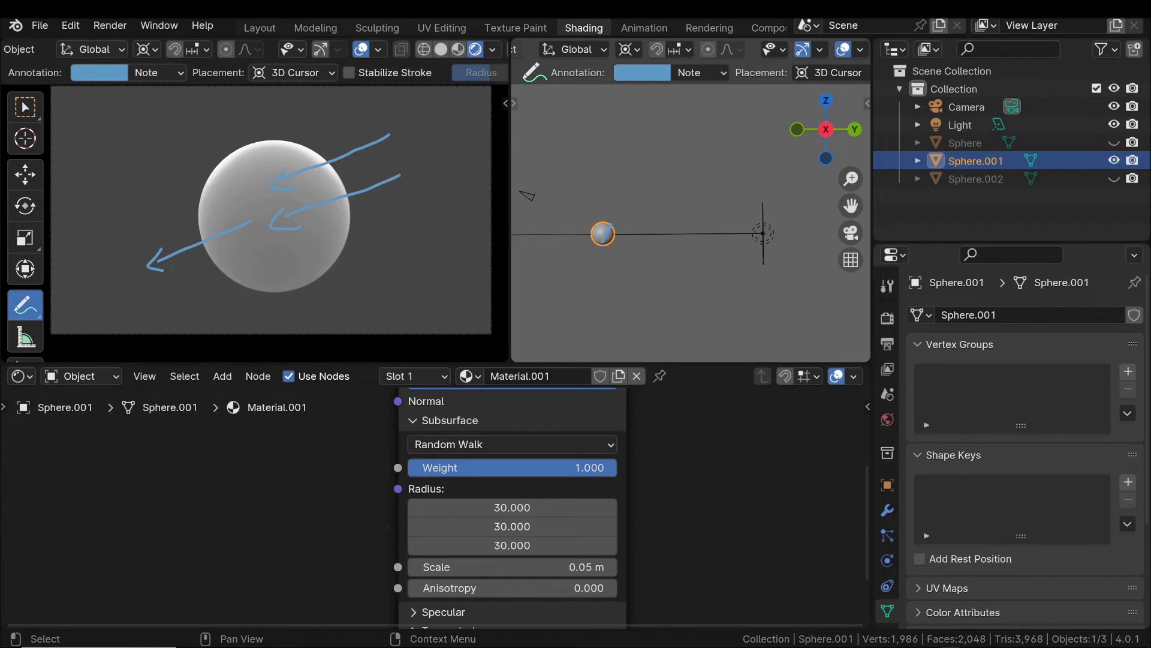
# Step: Clear the annotations and tint the material's Base Color toward red in the colour wheel
pyautogui.hotkey('ctrl', 'z')
pyautogui.hotkey('ctrl', 'z')
pyautogui.hotkey('ctrl', 'z')
pyautogui.hotkey('ctrl', 'z')
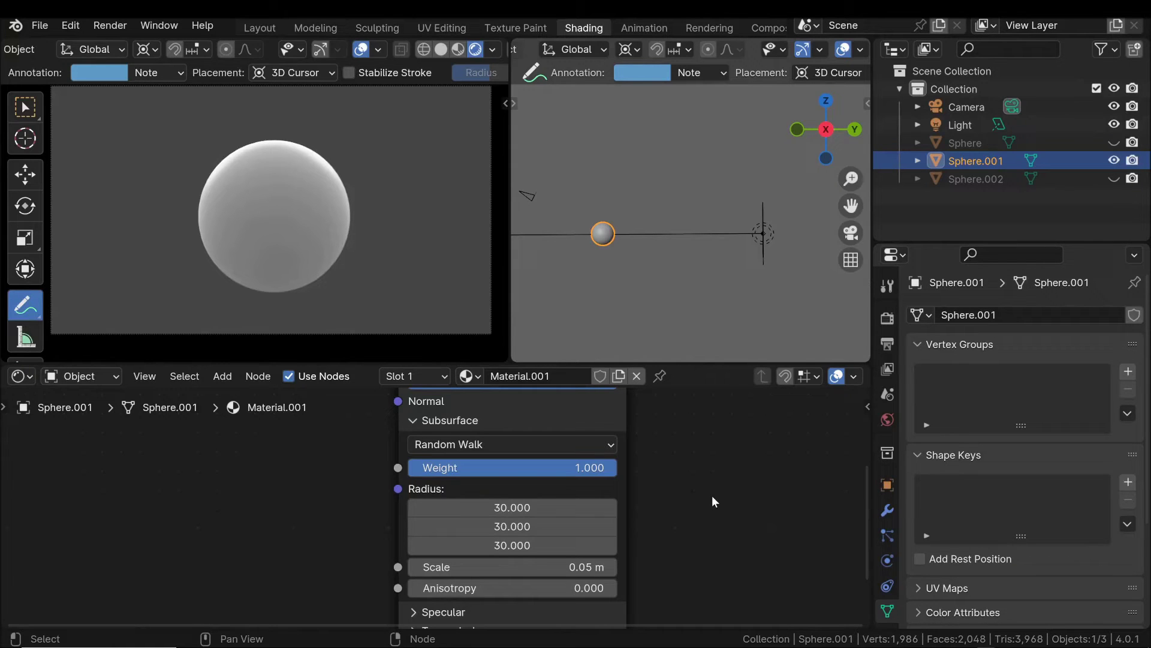
pyautogui.moveTo(669, 446); pyautogui.dragTo(645, 588, button='middle')
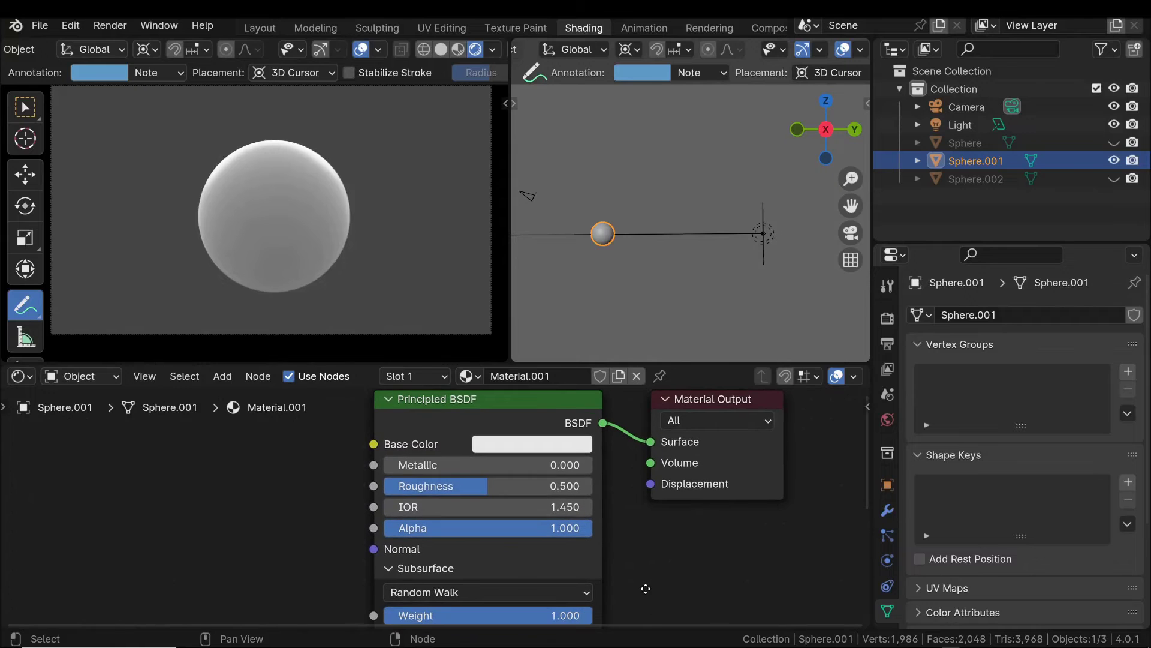
pyautogui.click(517, 449)
pyautogui.moveTo(565, 233); pyautogui.dragTo(566, 256)
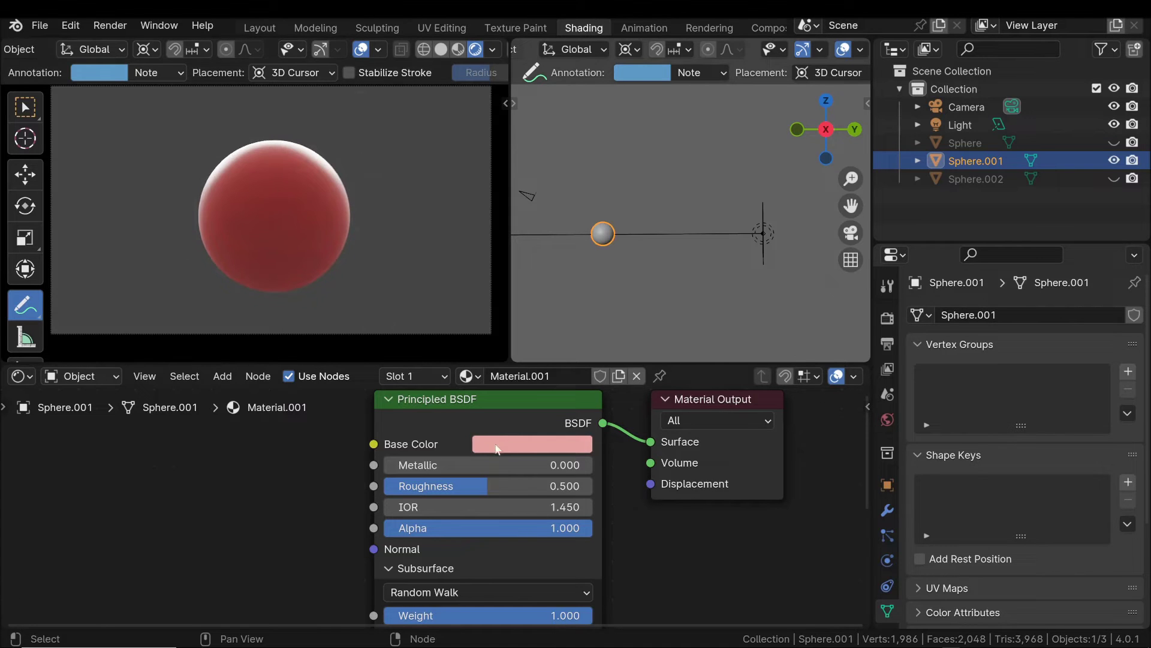
pyautogui.keyDown('shift'); pyautogui.scroll(-5, 540, 419); pyautogui.keyUp('shift')
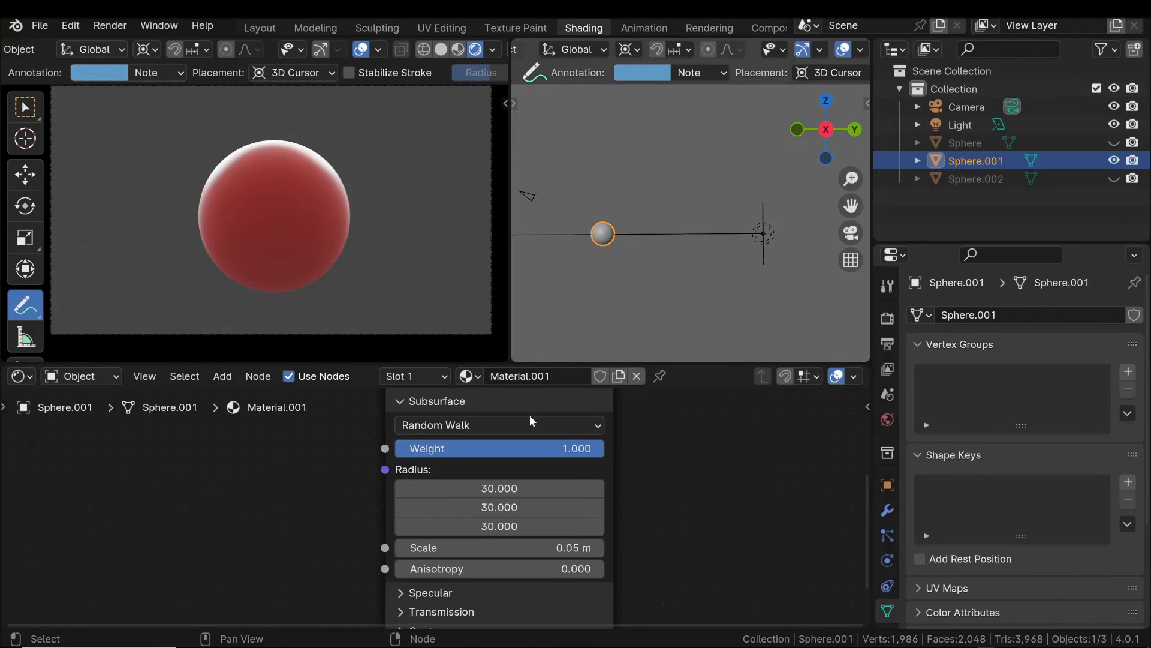
# Step: Drop subsurface Weight to 0 for comparison, then set it to 1.000 and zero all three Radius values
pyautogui.moveTo(576, 448); pyautogui.dragTo(396, 448)
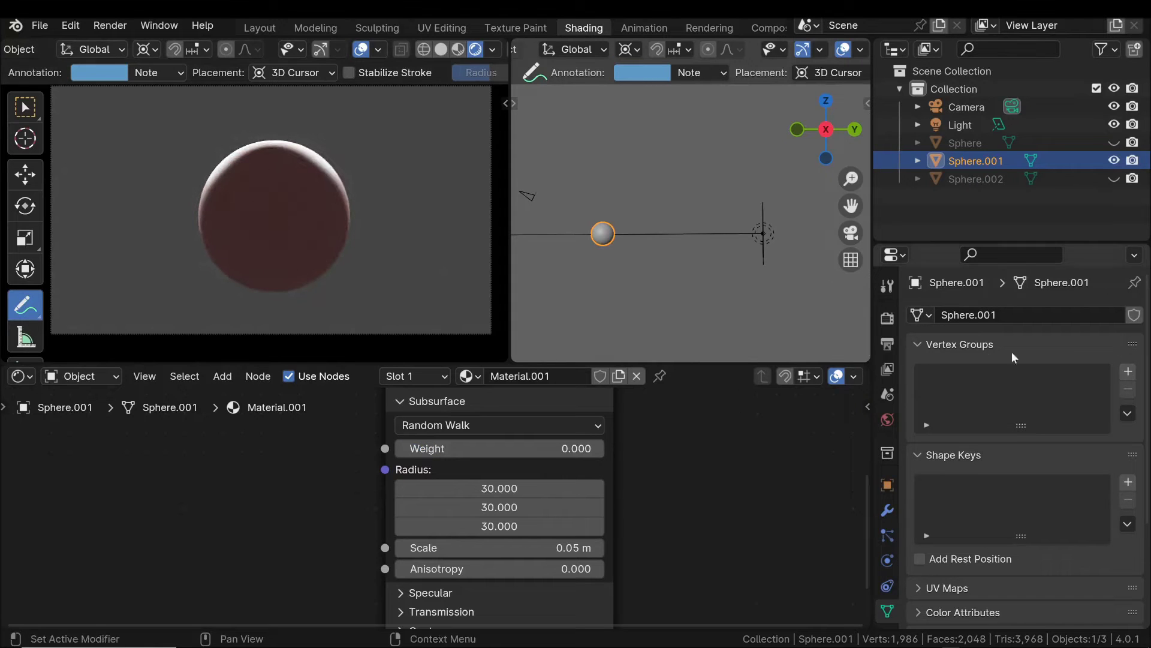
pyautogui.moveTo(487, 450); pyautogui.dragTo(604, 451)
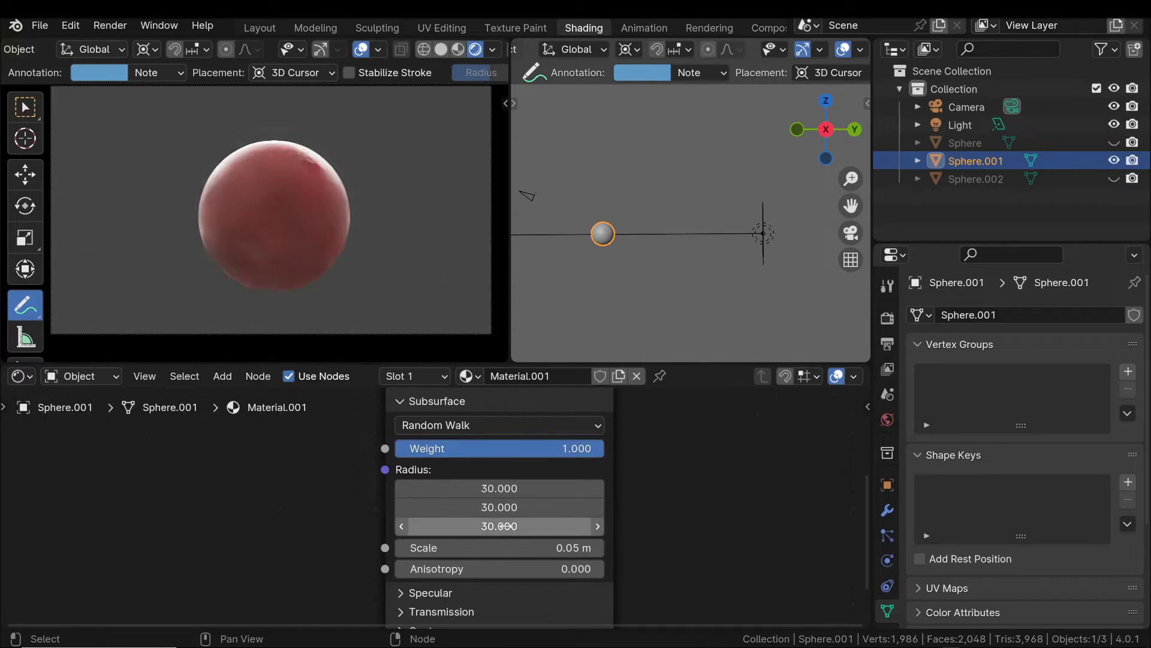
pyautogui.moveTo(499, 526); pyautogui.dragTo(500, 488)
pyautogui.write('0')
pyautogui.press('Return')
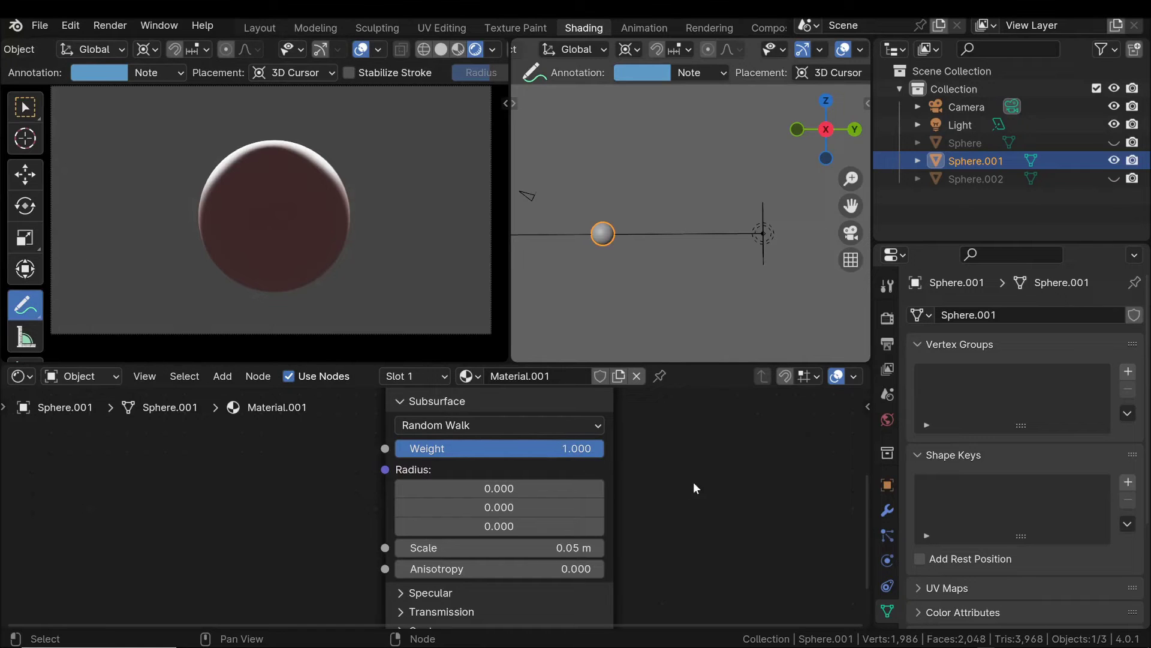
pyautogui.moveTo(702, 469); pyautogui.dragTo(723, 597, button='middle')
pyautogui.moveTo(735, 542); pyautogui.dragTo(730, 437, button='middle')
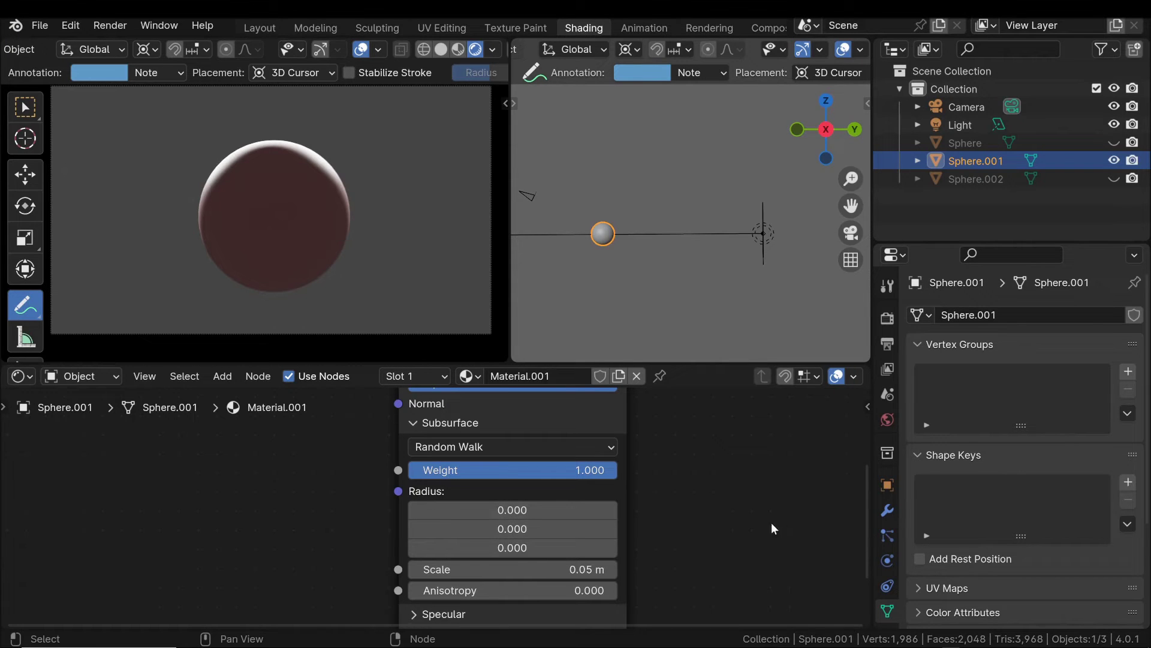
# Step: Drag Base Color saturation to 0 in the HSV picker, leaving a light grey sphere
pyautogui.keyDown('shift'); pyautogui.scroll(5, 591, 462); pyautogui.keyUp('shift')
pyautogui.click(548, 444)
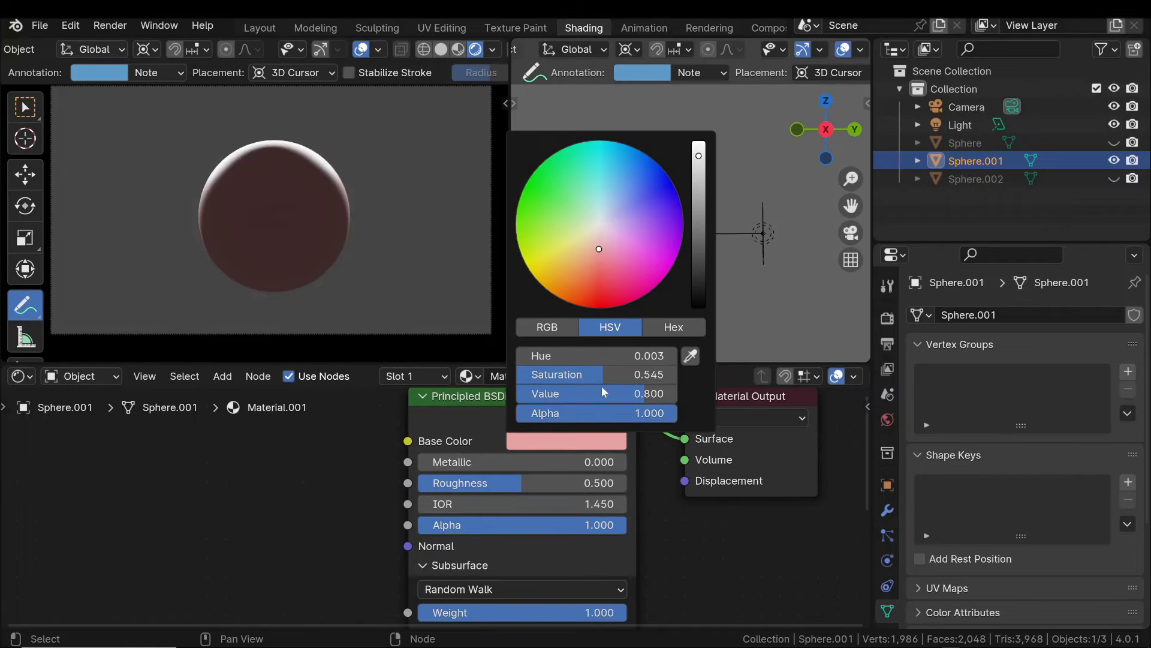
pyautogui.moveTo(604, 370); pyautogui.dragTo(522, 370)
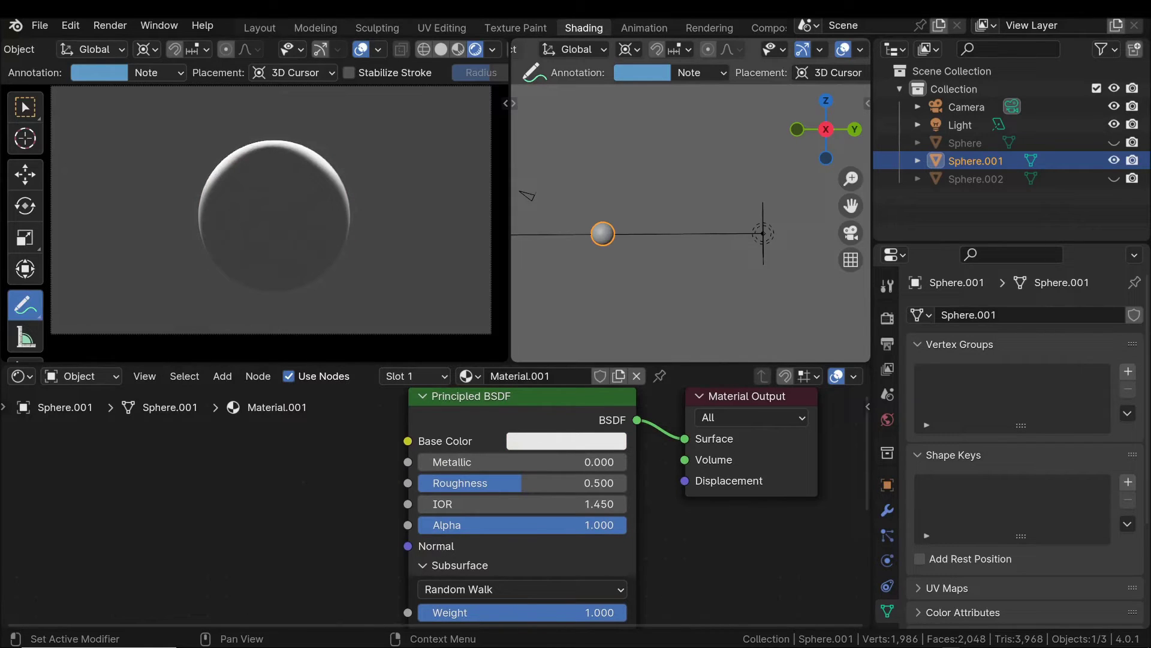
pyautogui.moveTo(715, 572); pyautogui.dragTo(693, 418, button='middle')
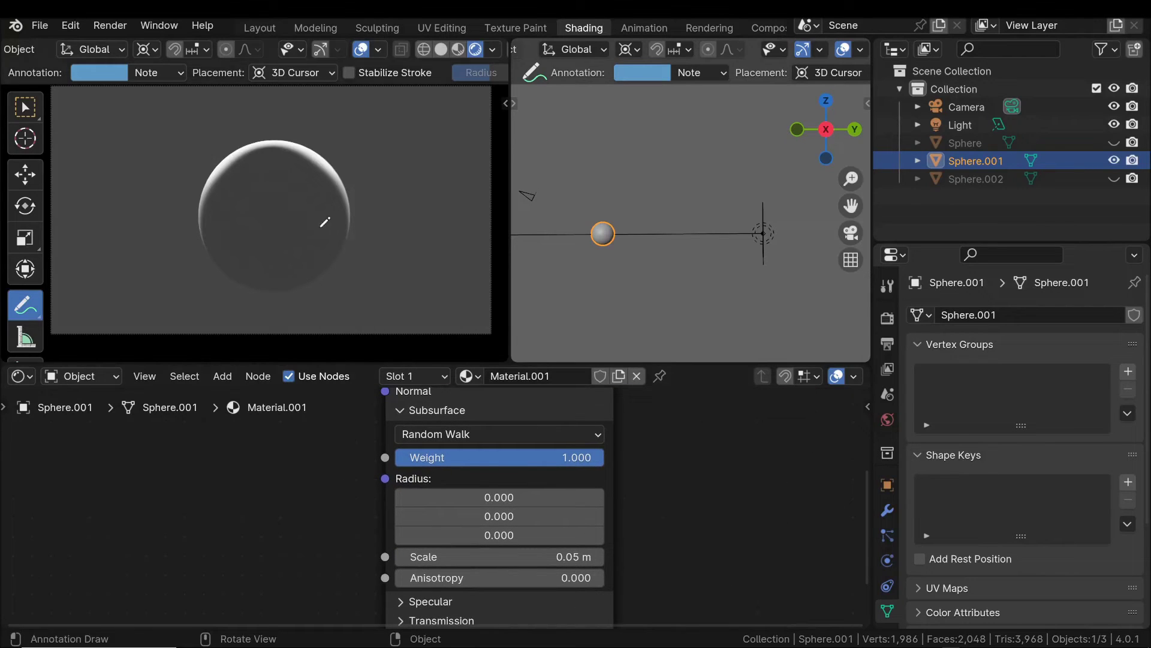
# Step: Set the first subsurface Radius value to 20
pyautogui.click(477, 498)
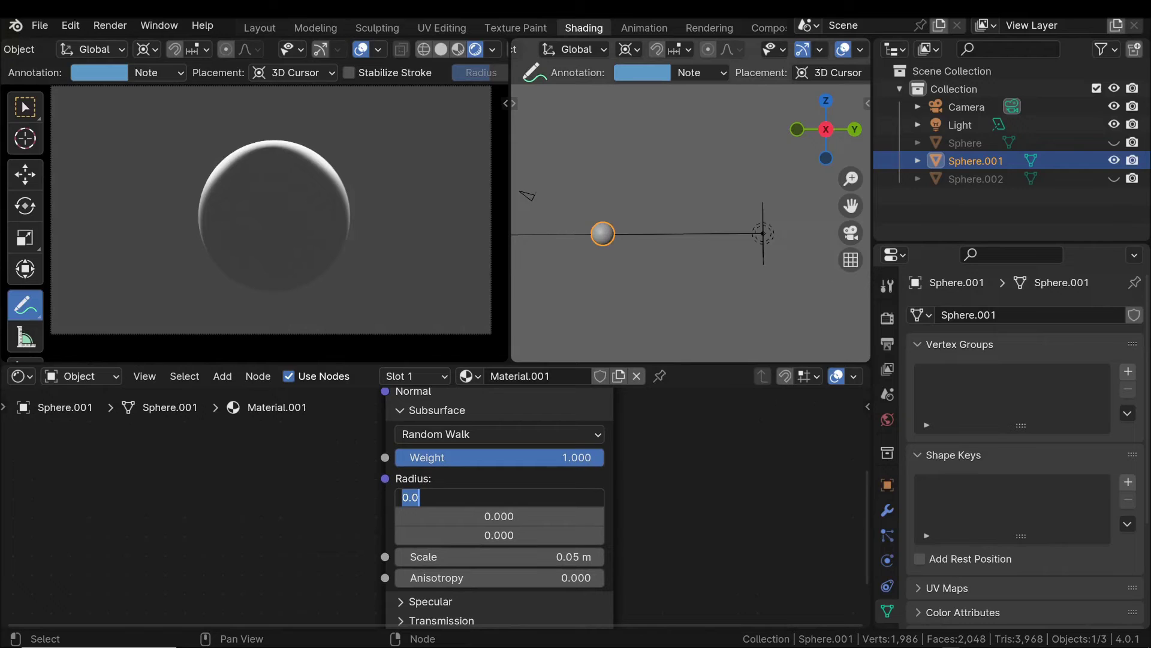
pyautogui.write('20')
pyautogui.press('Return')
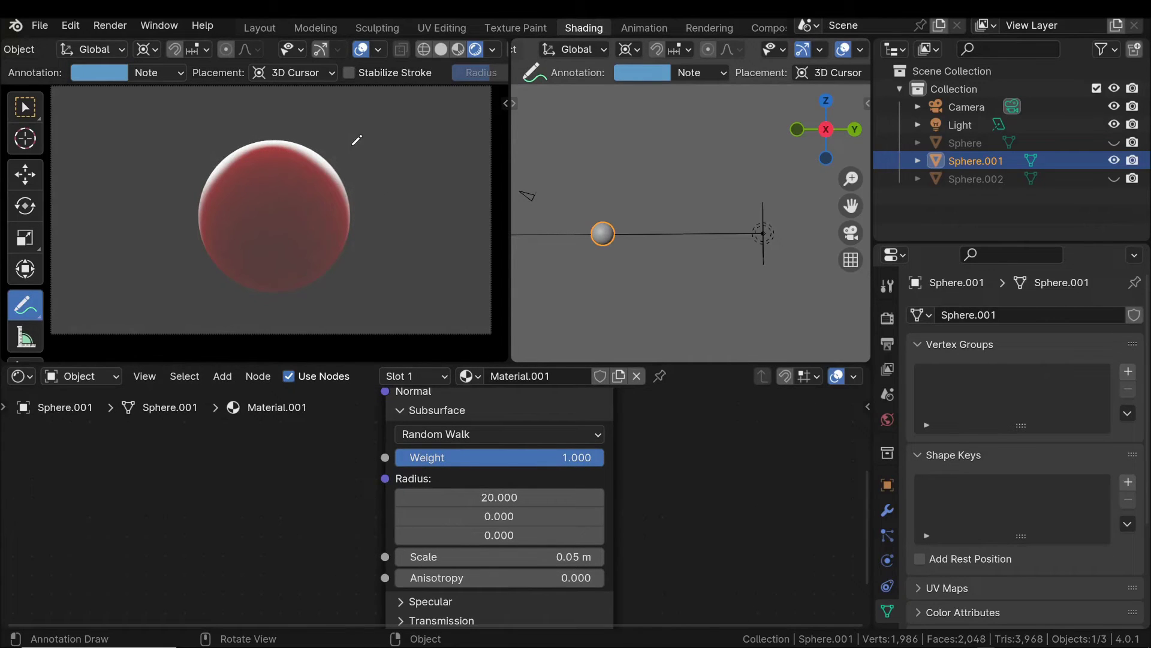
# Step: Sketch an annotated arrow across the sphere and mark the incoming light at its right edge
pyautogui.moveTo(351, 146)
pyautogui.mouseDown()
pyautogui.moveTo(215, 211)
pyautogui.moveTo(255, 214)
pyautogui.mouseUp()
pyautogui.moveTo(328, 128)
pyautogui.mouseDown()
pyautogui.moveTo(342, 123)
pyautogui.moveTo(345, 139)
pyautogui.mouseUp()
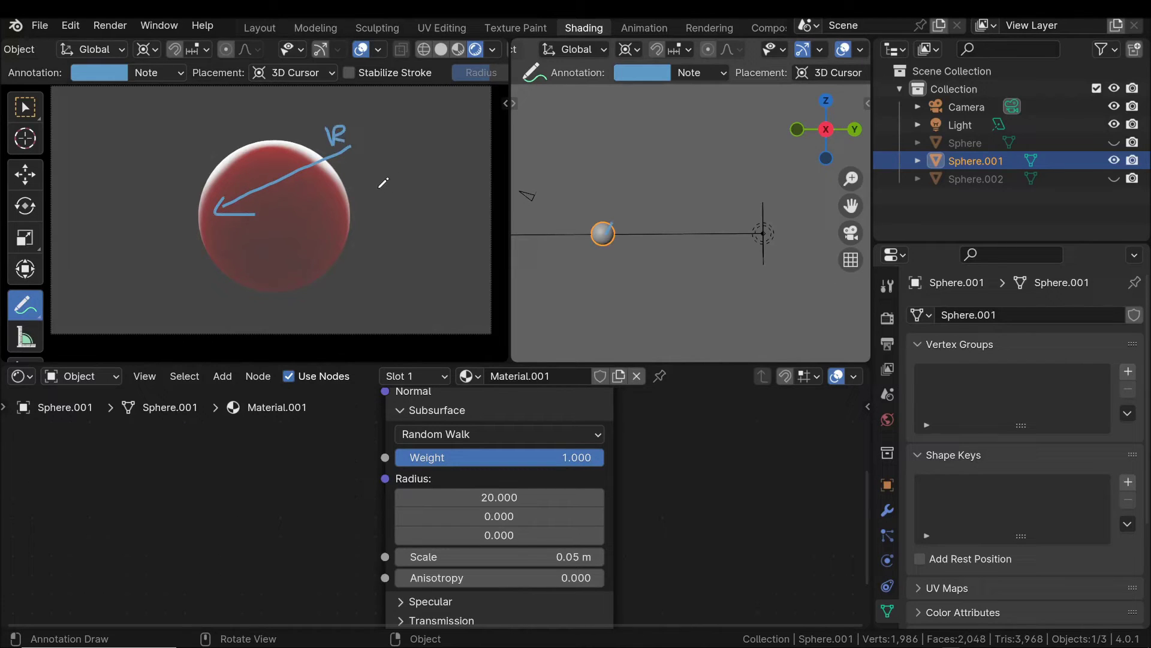
pyautogui.moveTo(379, 178)
pyautogui.mouseDown()
pyautogui.moveTo(361, 187)
pyautogui.moveTo(364, 217)
pyautogui.mouseUp()
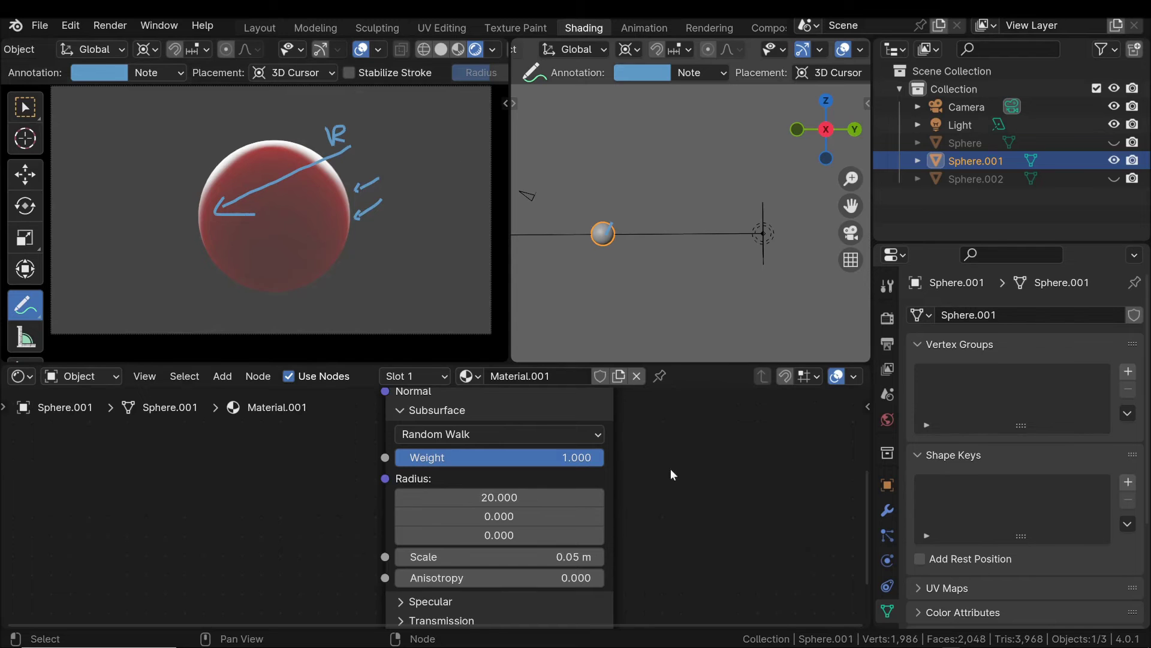
pyautogui.scroll(5, 671, 454)
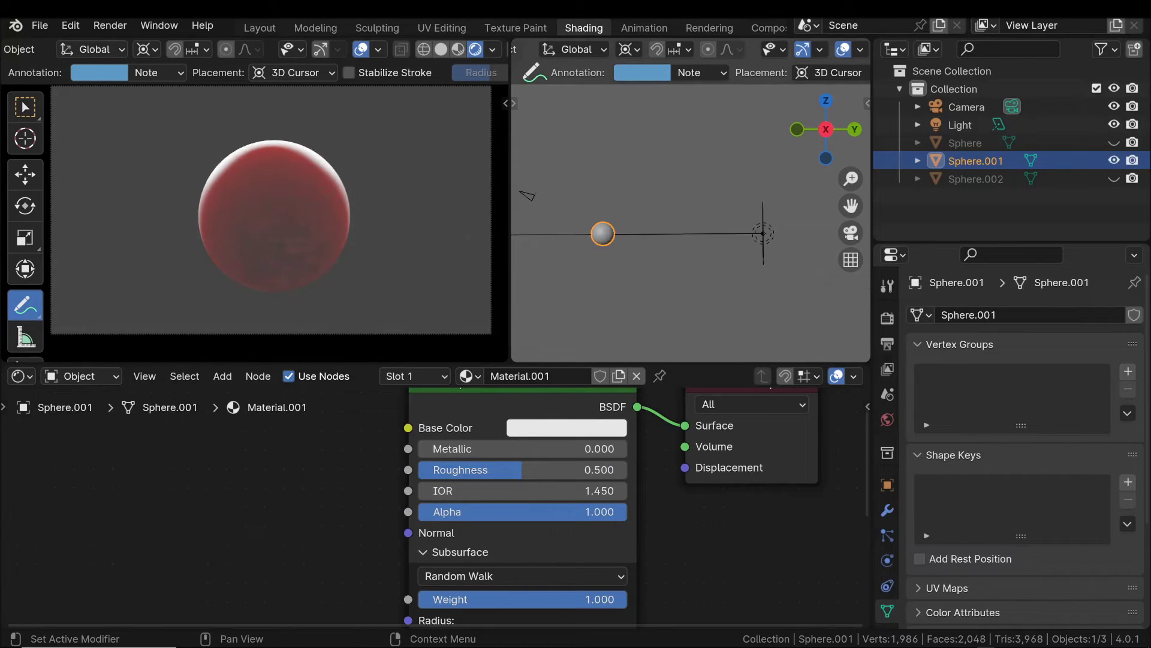
# Step: Change the subsurface Radius to 1, 0, 20, then pan the node to show the Base Color row
pyautogui.scroll(-6, 676, 510)
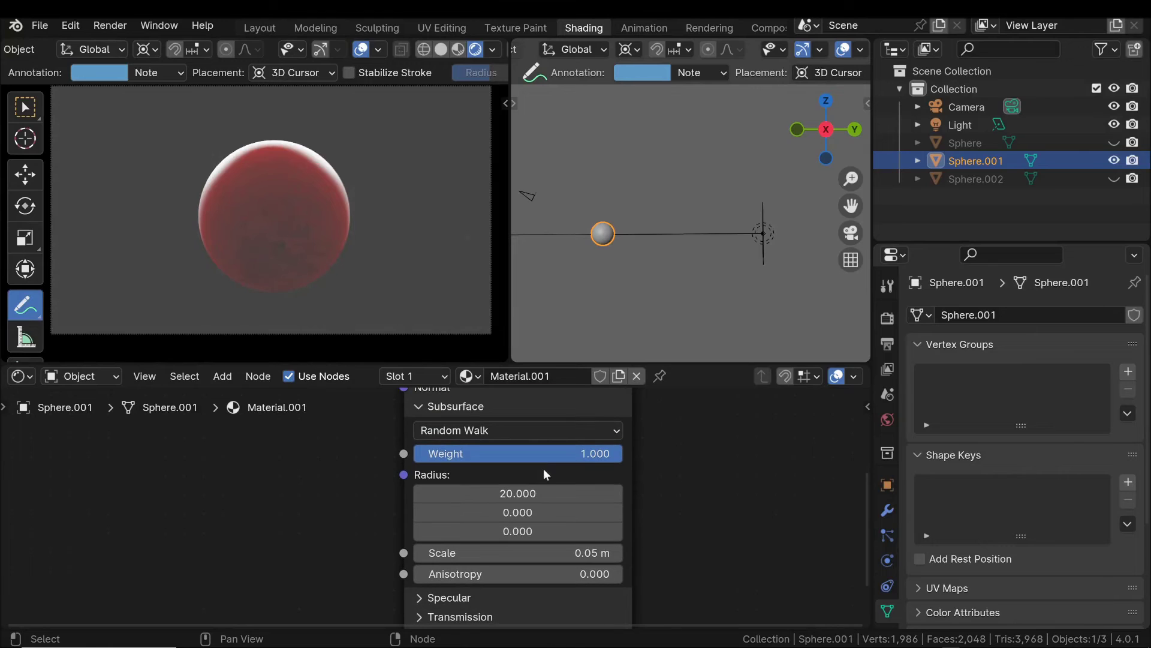
pyautogui.click(561, 492)
pyautogui.write('1')
pyautogui.press('Tab')
pyautogui.press('Tab')
pyautogui.write('20')
pyautogui.press('Return')
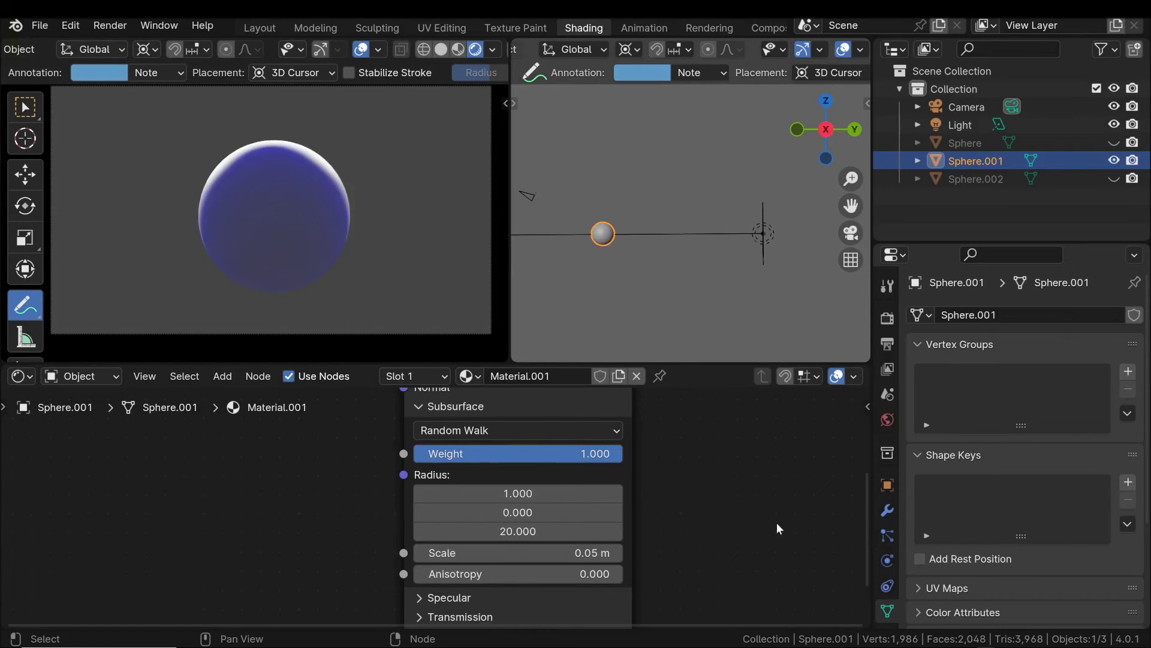
pyautogui.moveTo(766, 506); pyautogui.dragTo(723, 549, button='middle')
pyautogui.moveTo(699, 471); pyautogui.dragTo(707, 569, button='middle')
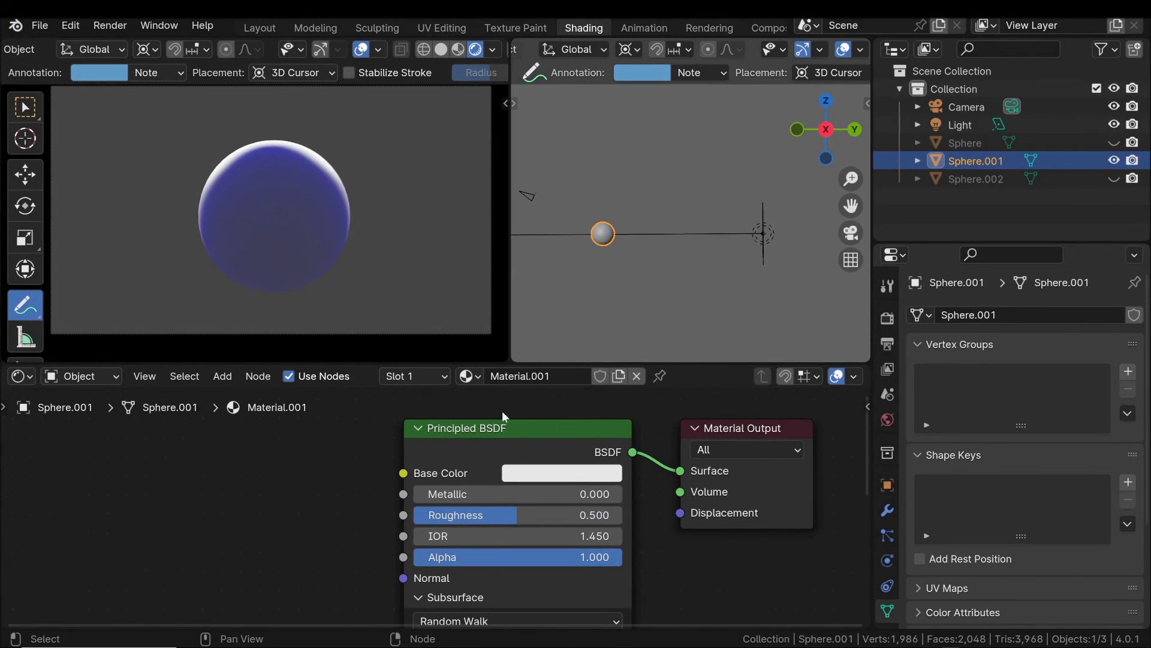
pyautogui.click(547, 474)
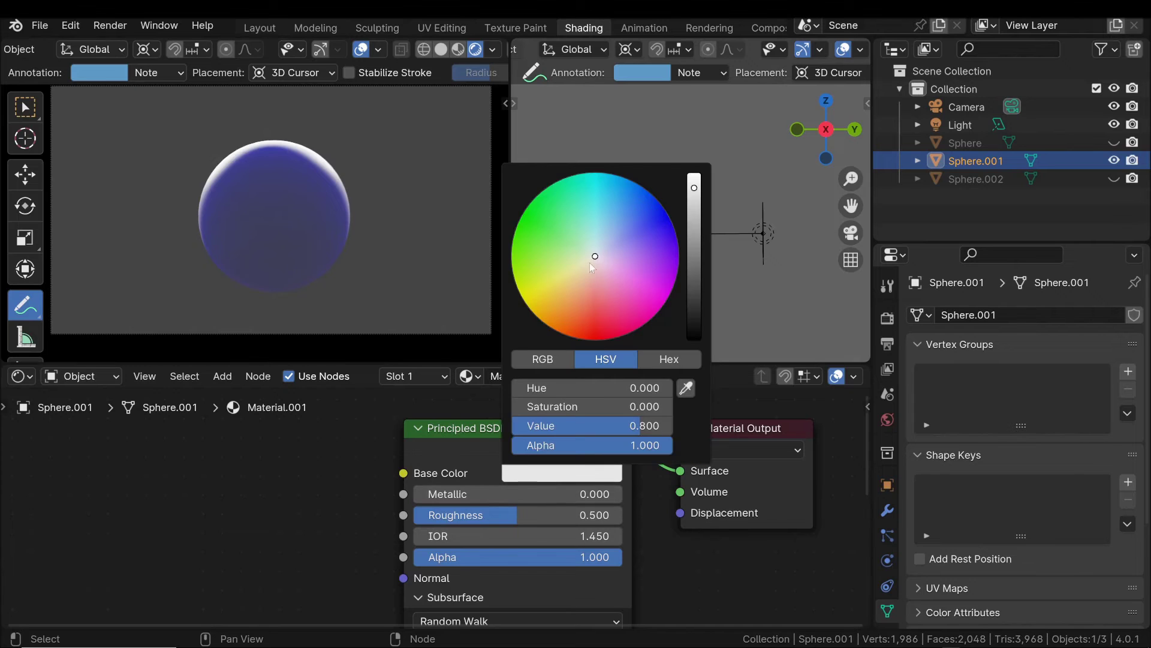
pyautogui.click(563, 254)
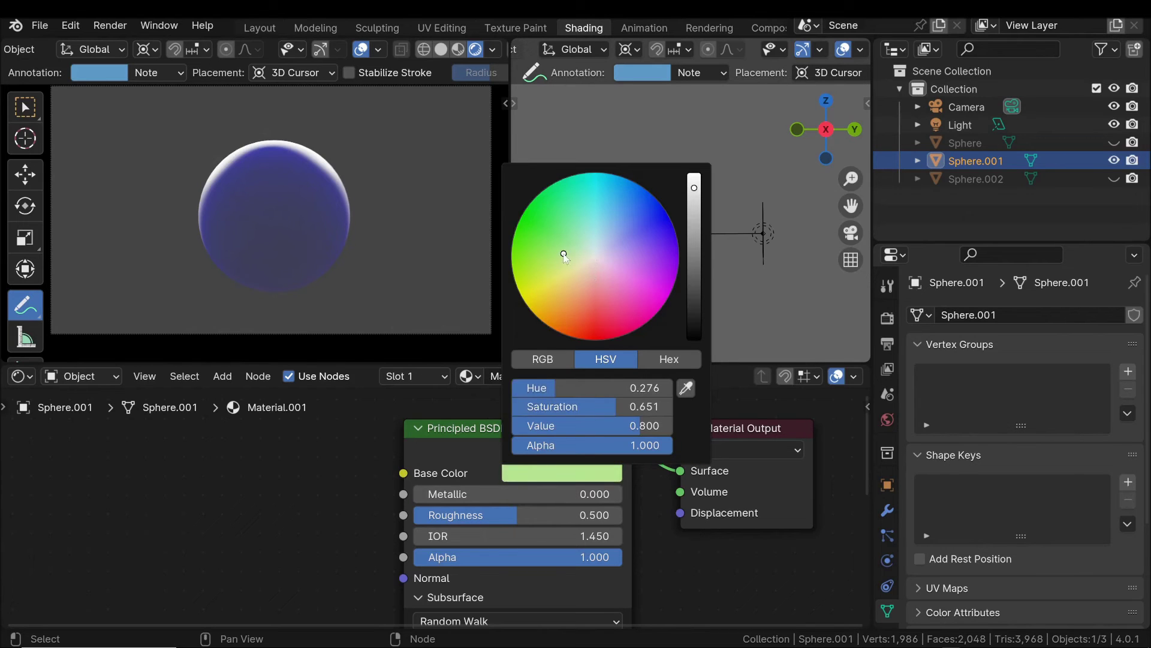
pyautogui.click(621, 325)
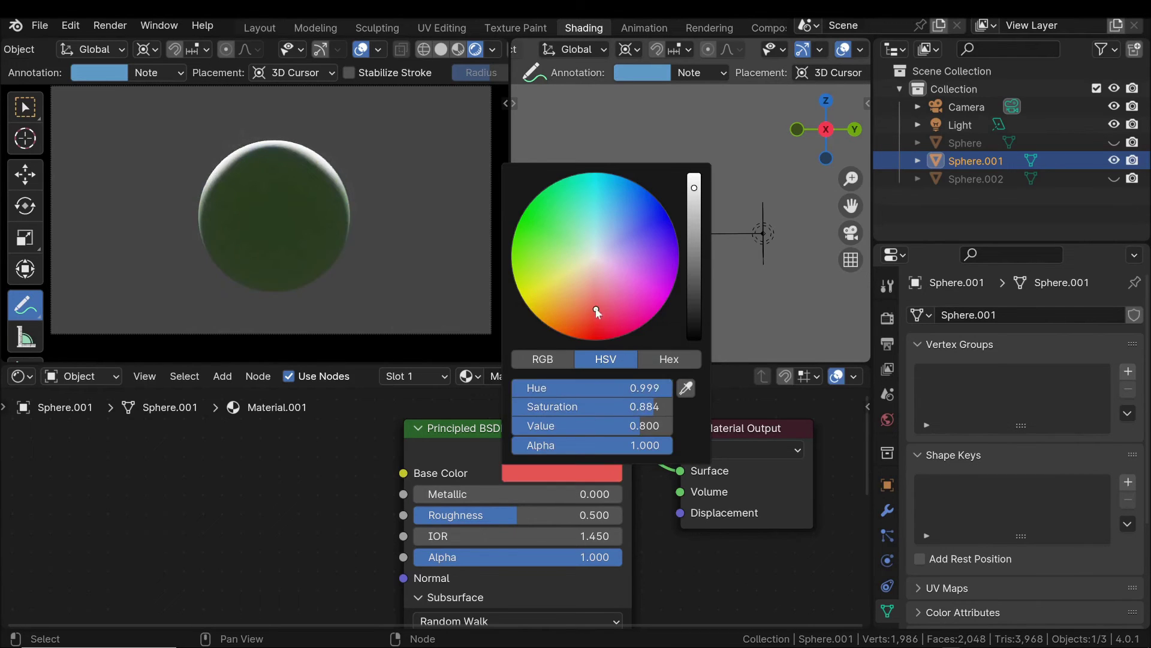
pyautogui.click(614, 234)
pyautogui.click(571, 277)
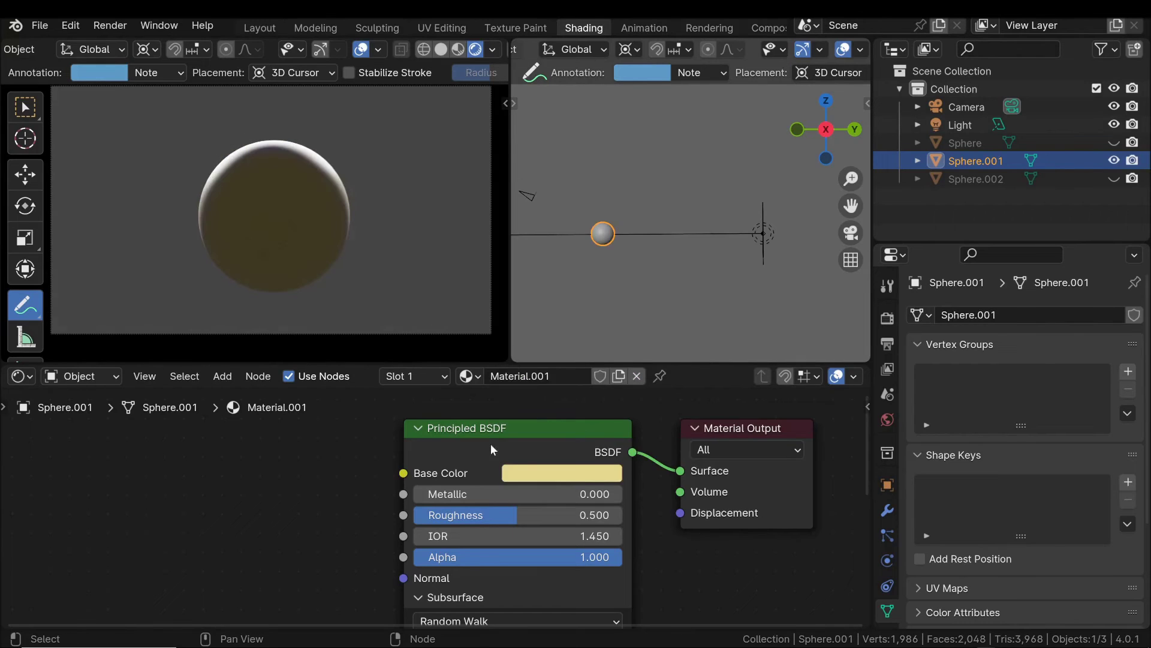
pyautogui.click(541, 476)
pyautogui.moveTo(602, 407); pyautogui.dragTo(501, 407)
pyautogui.moveTo(687, 599); pyautogui.dragTo(677, 466, button='middle')
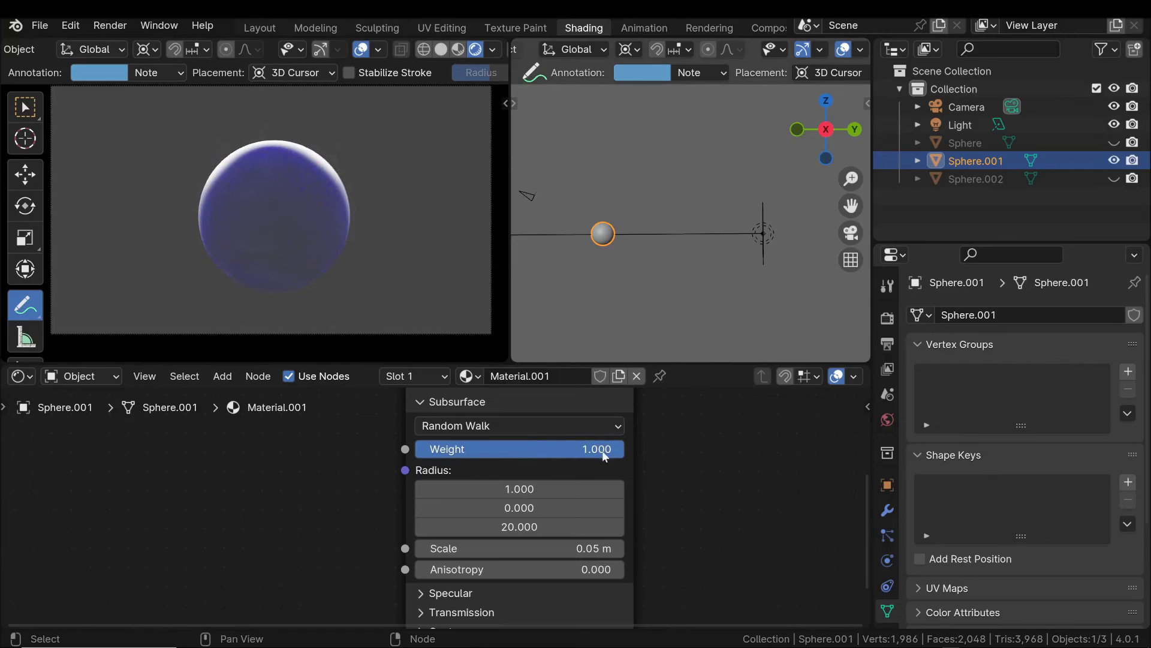
pyautogui.moveTo(600, 449); pyautogui.dragTo(627, 447)
# Step: Enter 25 for the first Radius value and 0 for the third, giving 25, 0, 0
pyautogui.click(519, 489)
pyautogui.write('25')
pyautogui.press('Return')
pyautogui.click(542, 526)
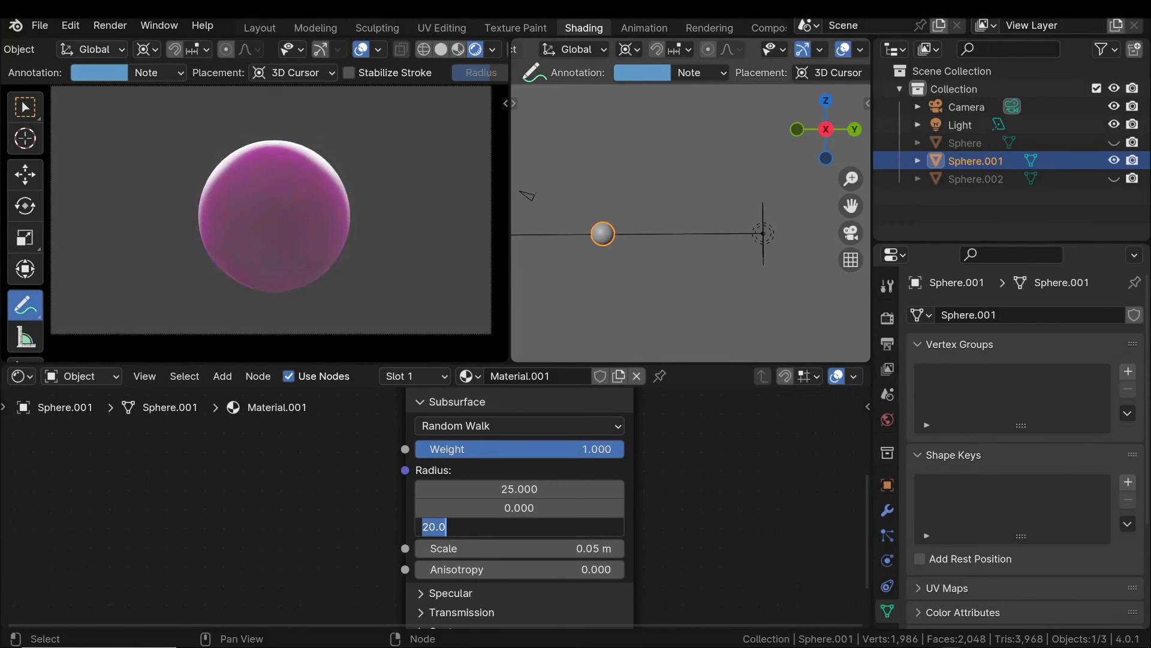
pyautogui.write('0')
pyautogui.press('Return')
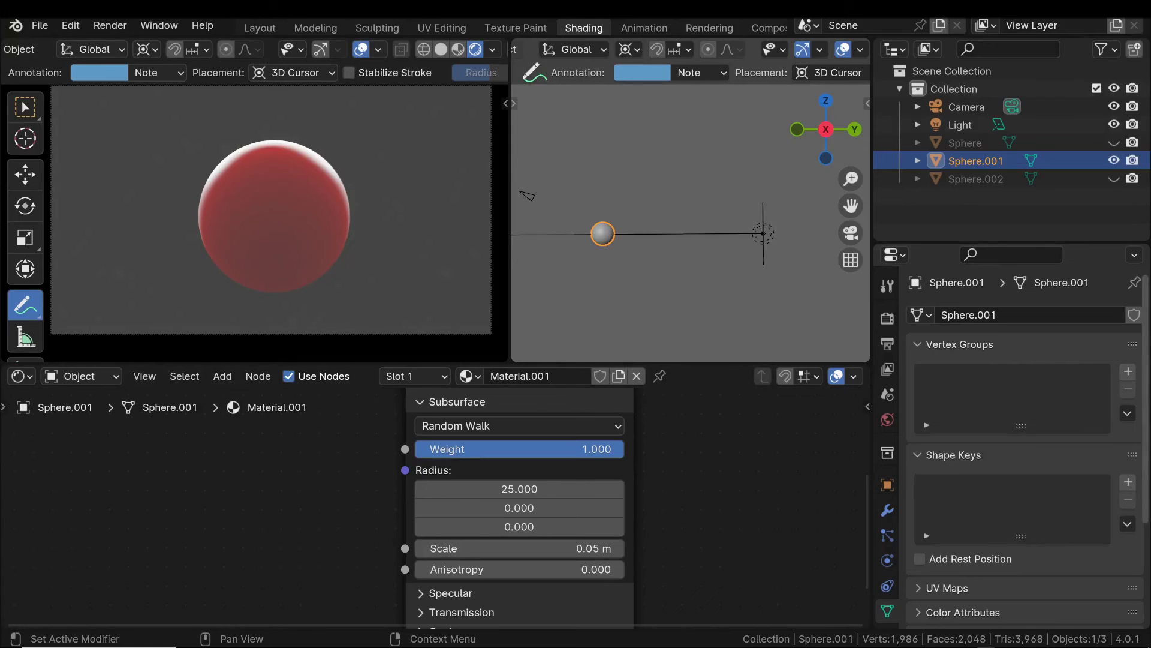
# Step: Make Sphere.002 active and unhide both Sphere and Sphere.002 in the Outliner
pyautogui.click(983, 179)
pyautogui.click(1114, 143)
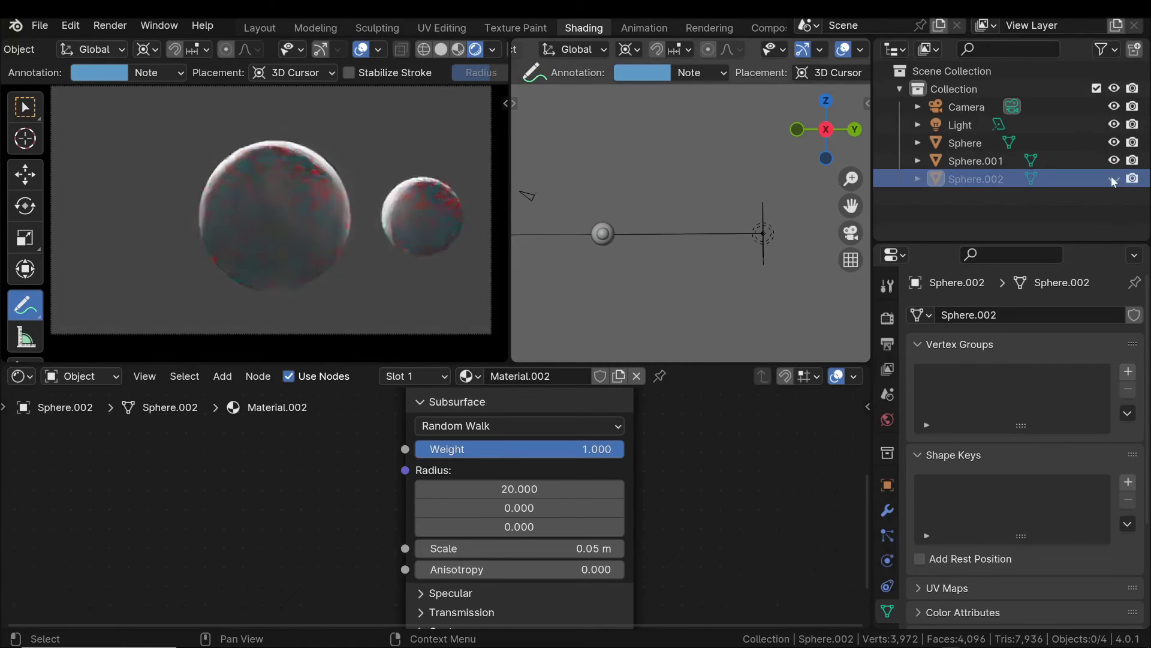
pyautogui.click(1114, 178)
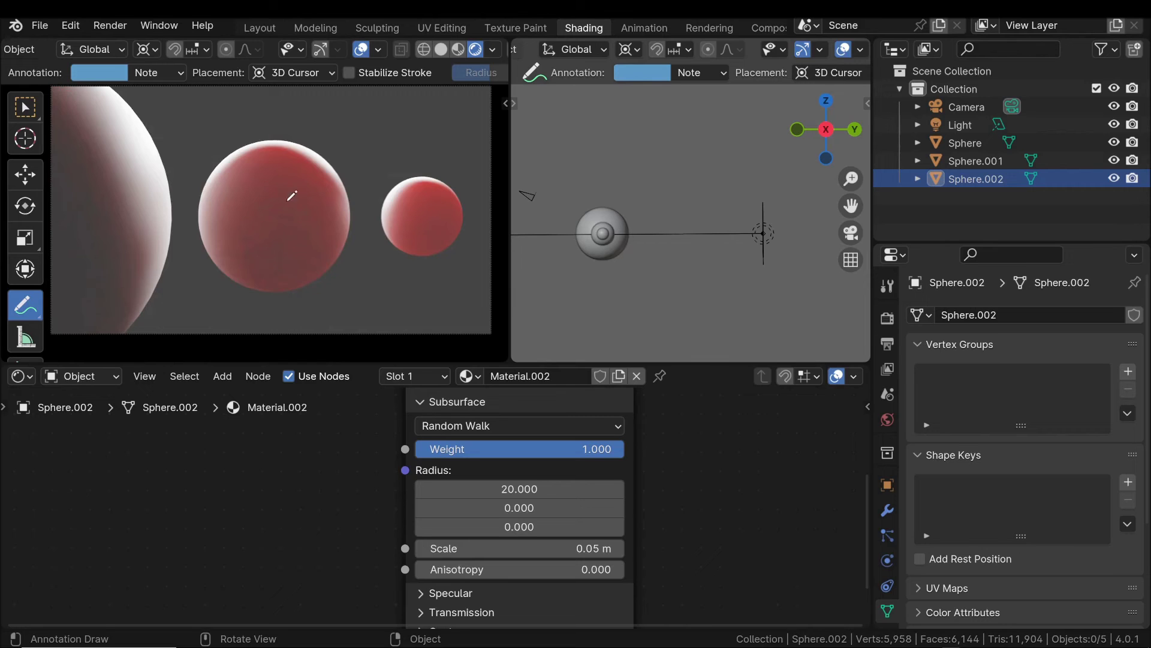
# Step: Draw light-direction arrows on the small, middle and large spheres
pyautogui.moveTo(462, 172)
pyautogui.mouseDown()
pyautogui.moveTo(425, 199)
pyautogui.moveTo(426, 188)
pyautogui.moveTo(423, 200)
pyautogui.moveTo(438, 199)
pyautogui.mouseUp()
pyautogui.moveTo(334, 150)
pyautogui.mouseDown()
pyautogui.moveTo(304, 170)
pyautogui.moveTo(301, 161)
pyautogui.moveTo(294, 177)
pyautogui.moveTo(307, 175)
pyautogui.mouseUp()
pyautogui.moveTo(167, 126)
pyautogui.mouseDown()
pyautogui.moveTo(129, 156)
pyautogui.moveTo(144, 154)
pyautogui.mouseUp()
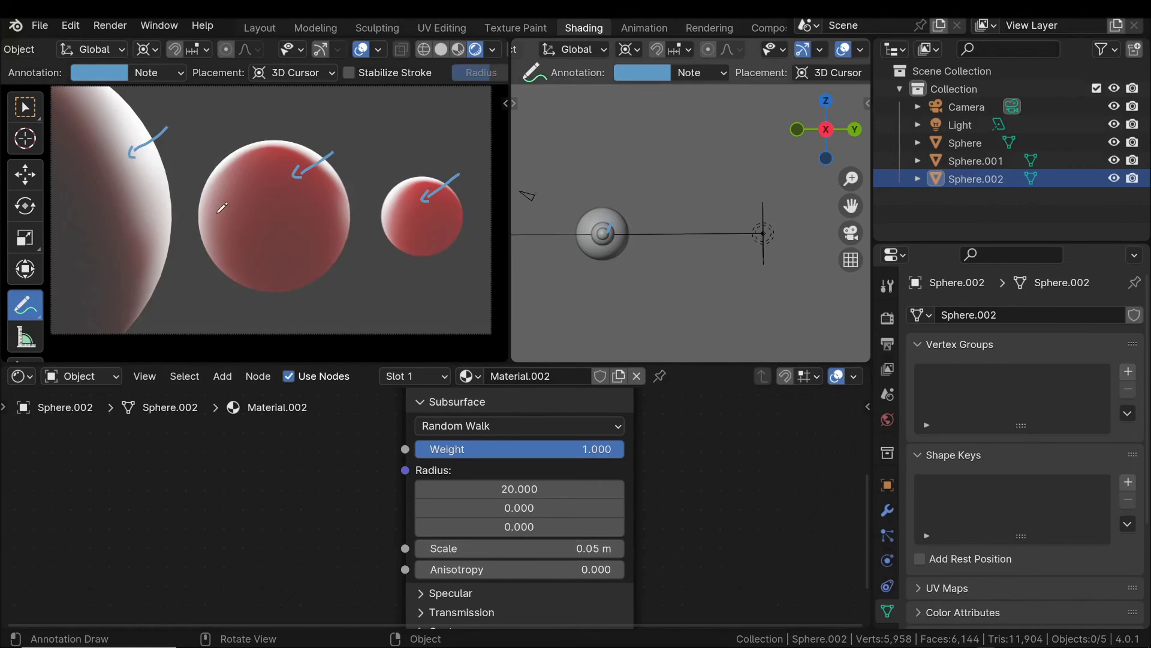
# Step: Undo the large sphere's arrow and select the large sphere, Sphere.002
pyautogui.hotkey('ctrl', 'z')
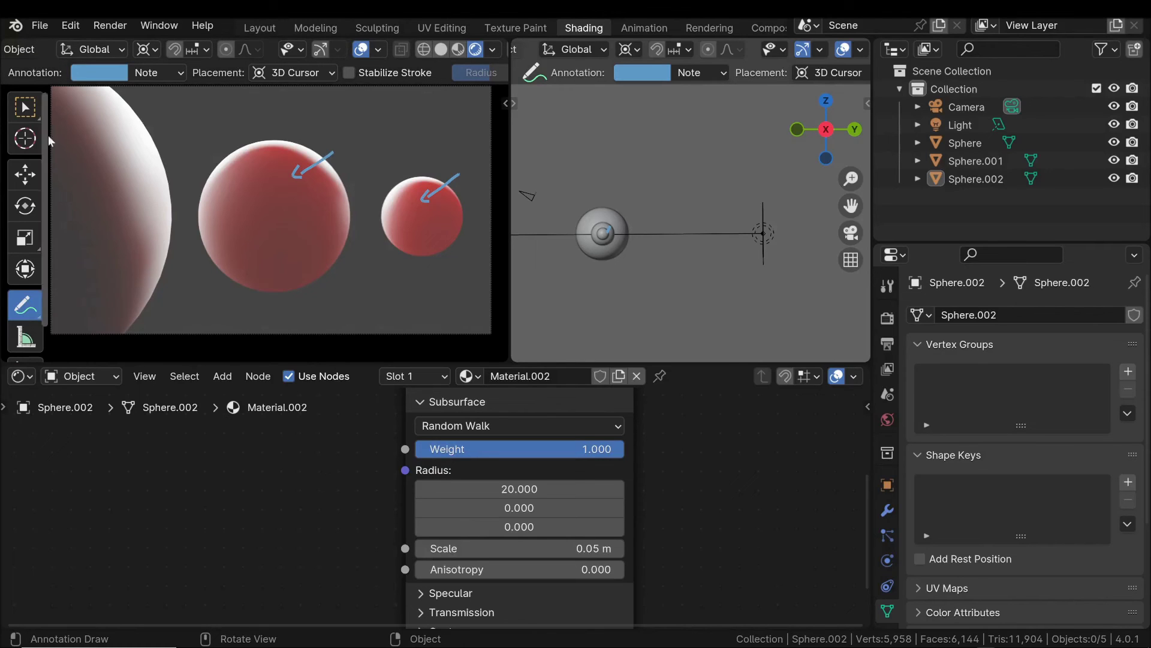
pyautogui.click(25, 107)
pyautogui.click(131, 174)
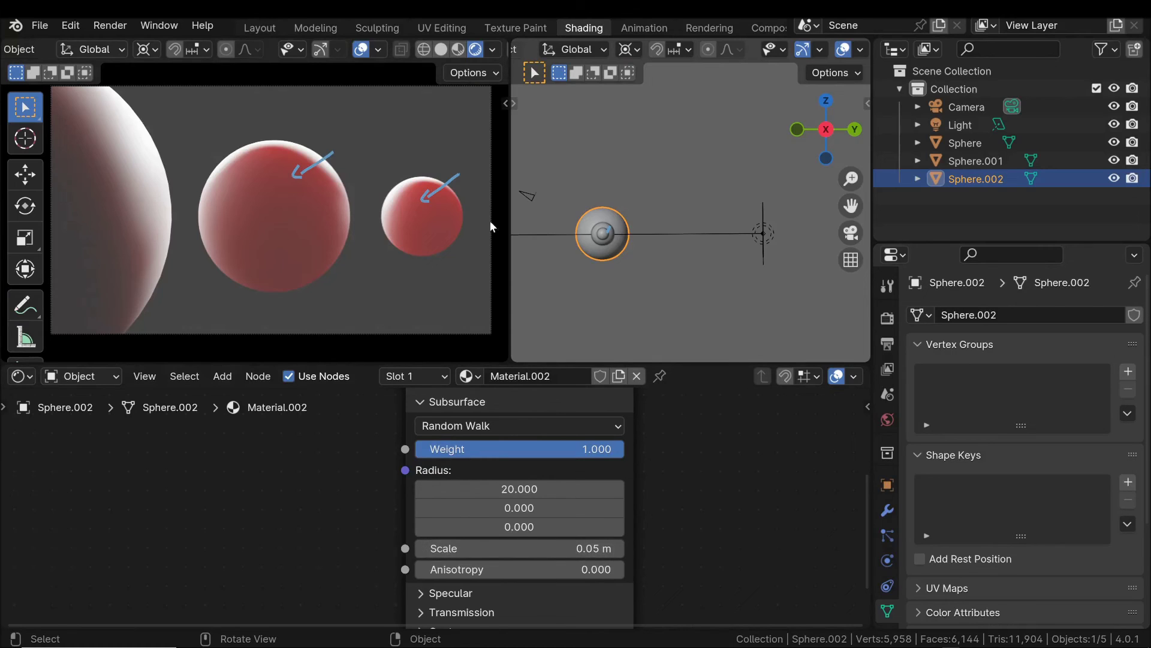
# Step: Set Sphere.002's subsurface Scale to 0.15 m and draw an arrow on it
pyautogui.click(560, 546)
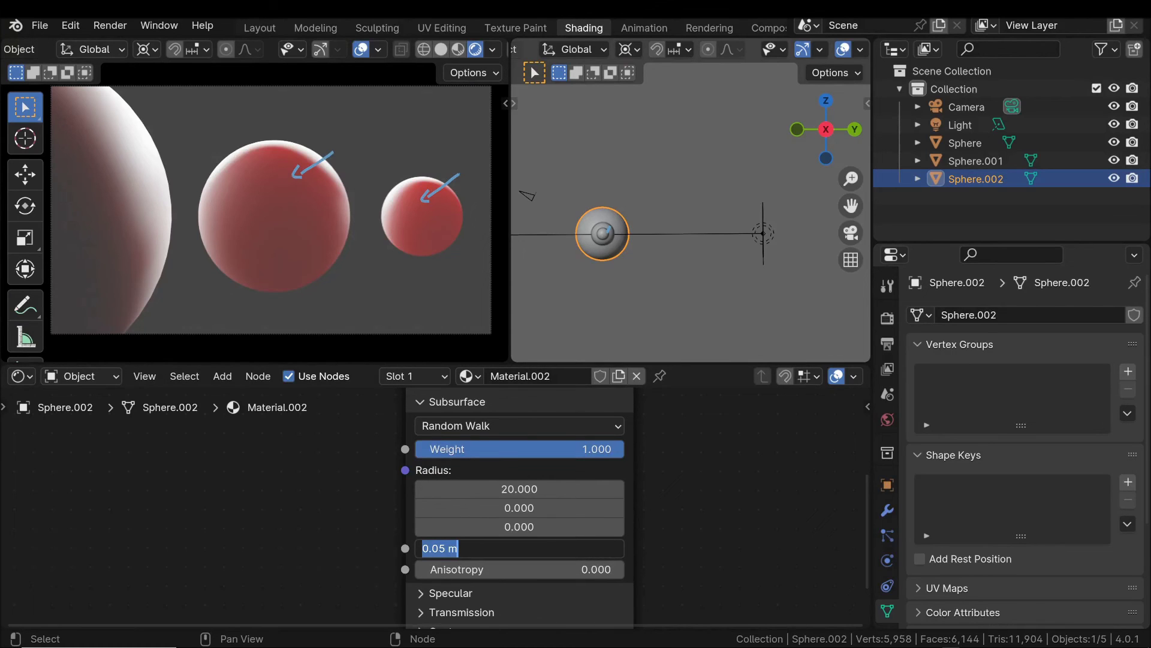
pyautogui.write('0.15')
pyautogui.press('Return')
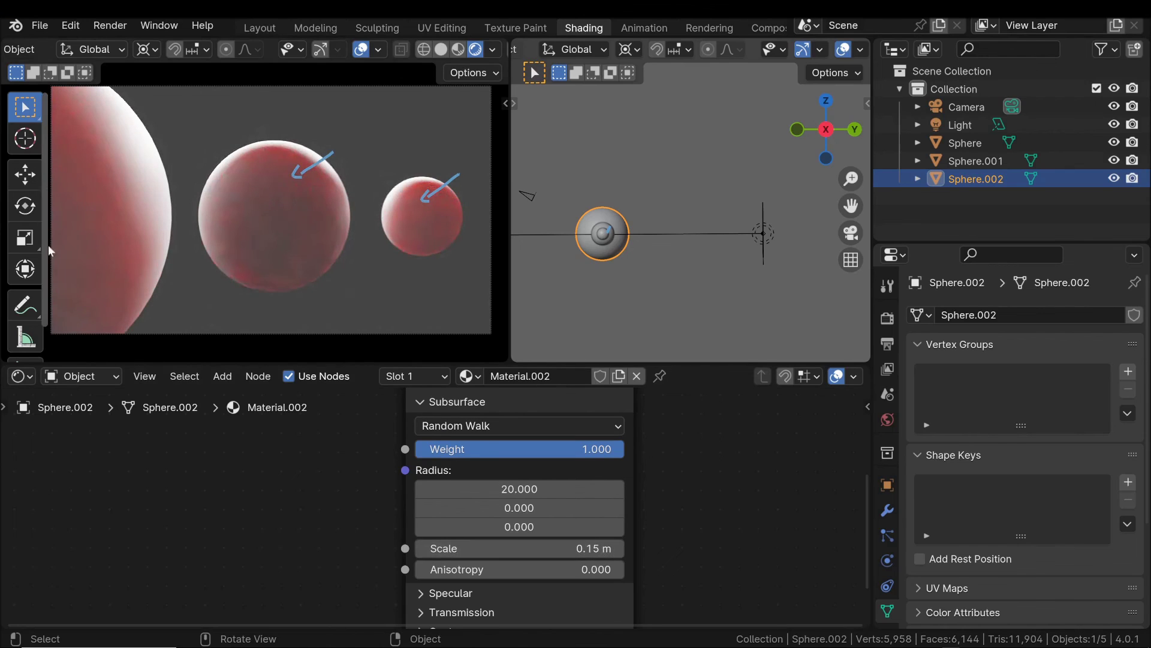
pyautogui.click(34, 309)
pyautogui.moveTo(190, 127)
pyautogui.mouseDown()
pyautogui.moveTo(52, 183)
pyautogui.moveTo(88, 187)
pyautogui.mouseUp()
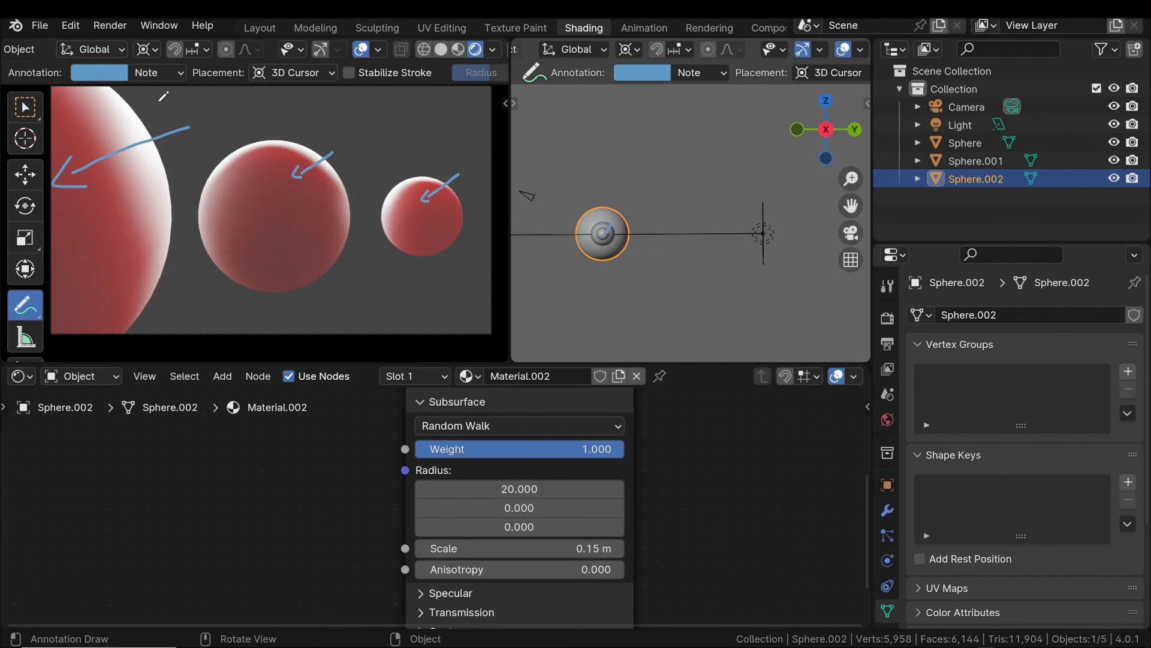
# Step: Undo the annotation strokes to leave the three red spheres unmarked
pyautogui.hotkey('ctrl', 'z')
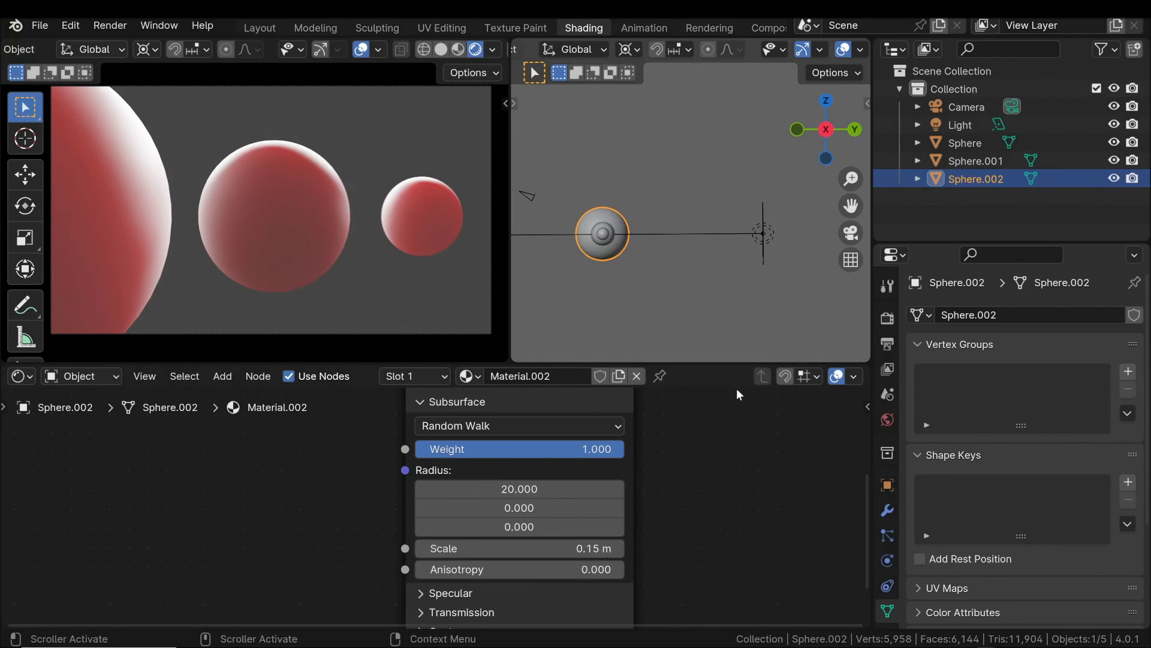